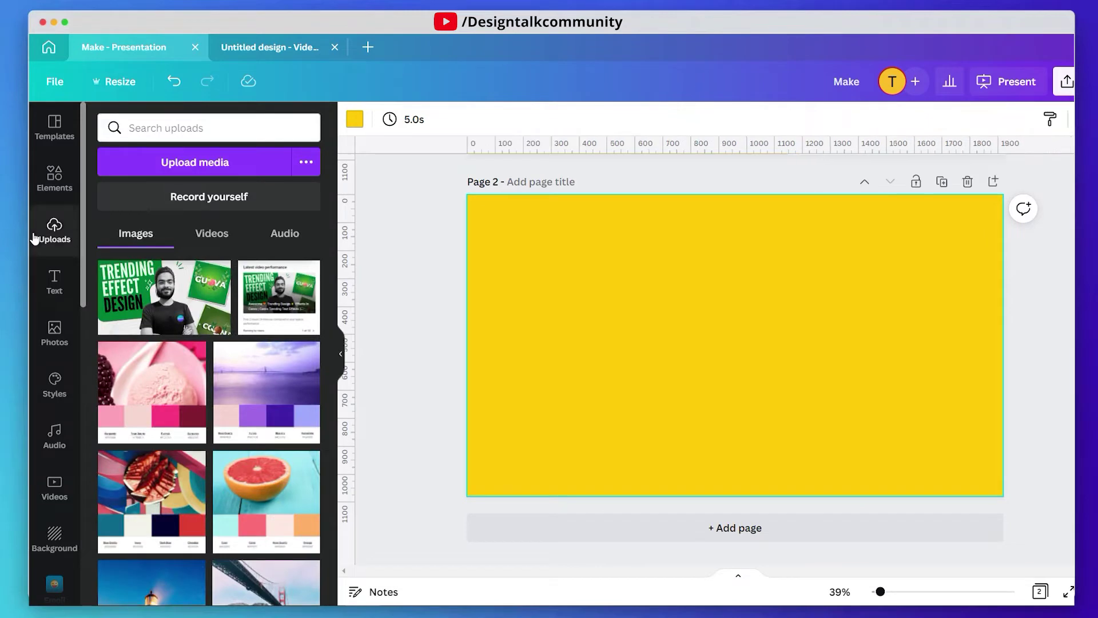
Upload "WhatsApp Image 2022-05-29 at 11.44.42 AM.jpeg" from Downloads and place it near the centre of page 2.
click(204, 167)
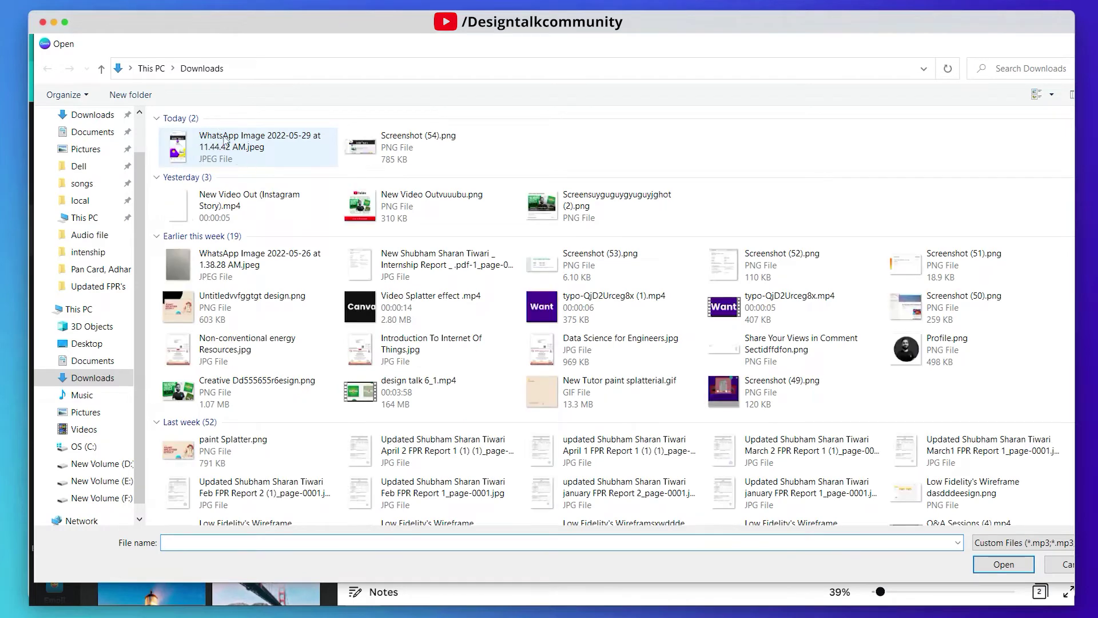
click(233, 154)
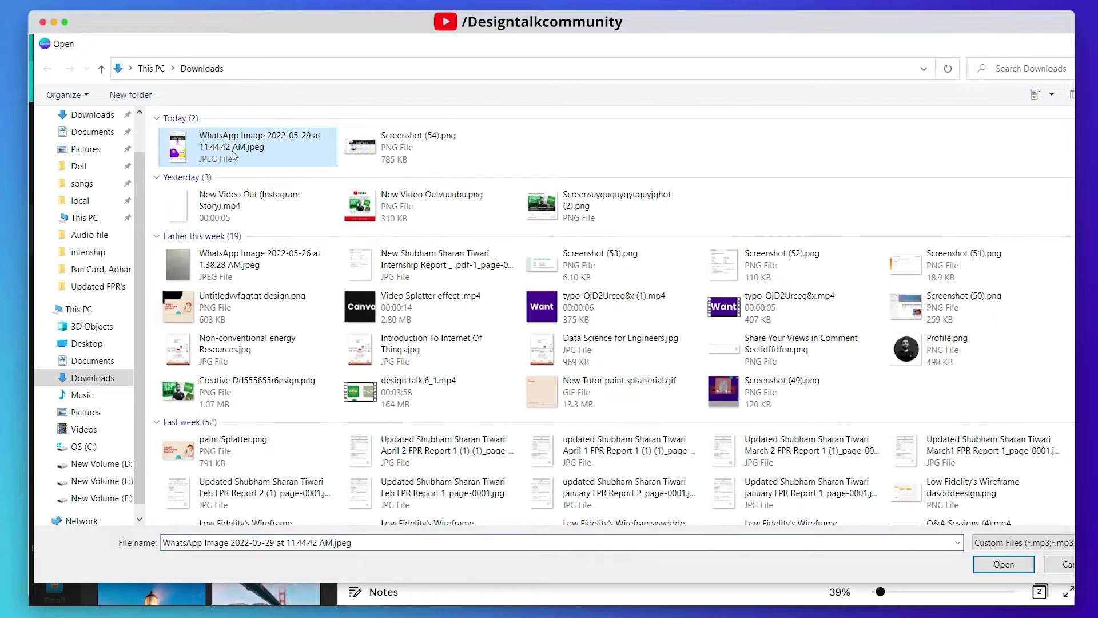
click(1018, 565)
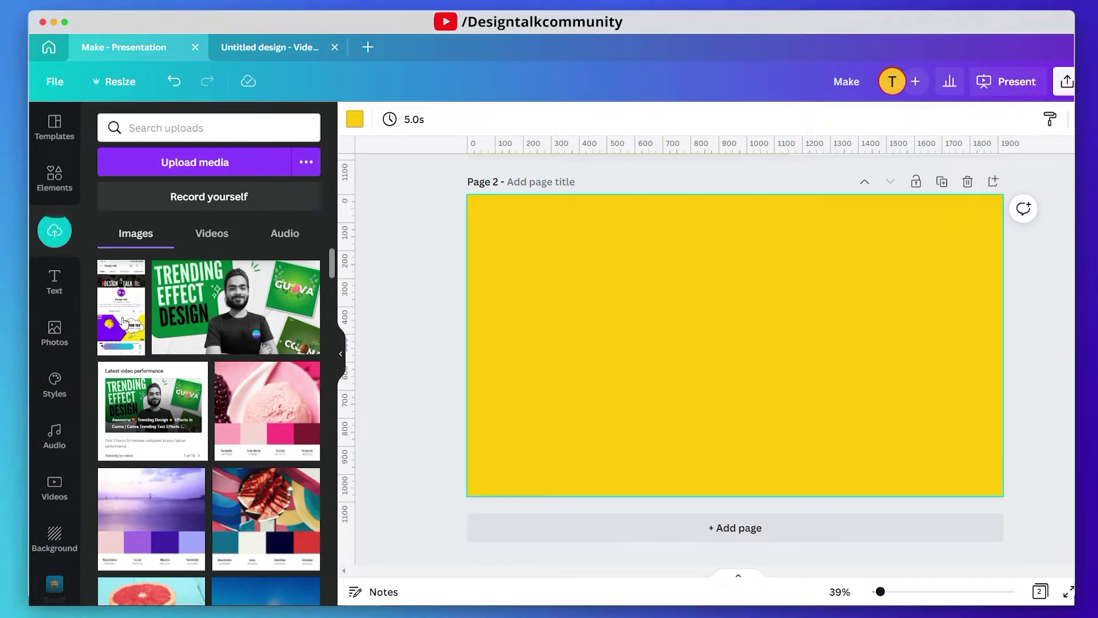
drag(120, 307, 669, 300)
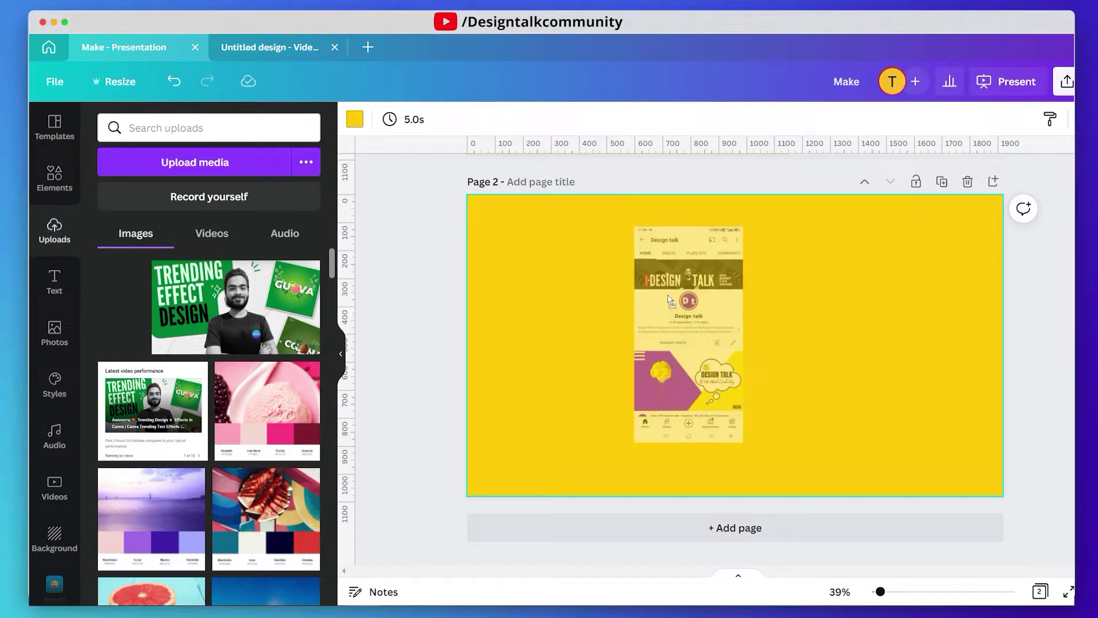
click(783, 296)
drag(713, 325, 749, 325)
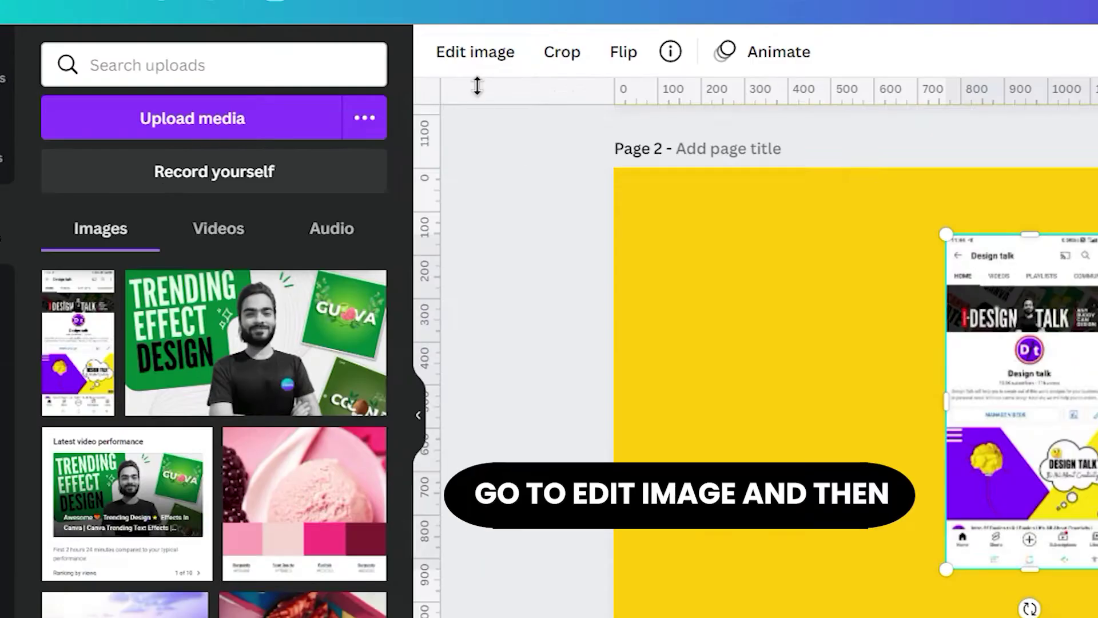
Put the channel screenshot on page 2 into the Phone 25 mockup from Smartmockups.
click(466, 64)
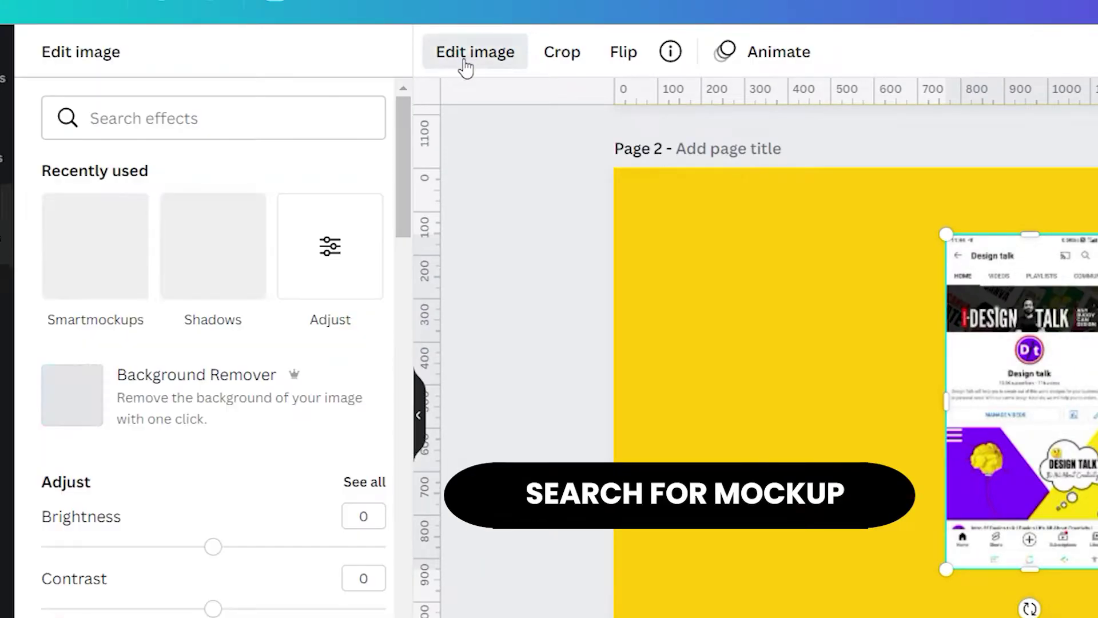
click(133, 247)
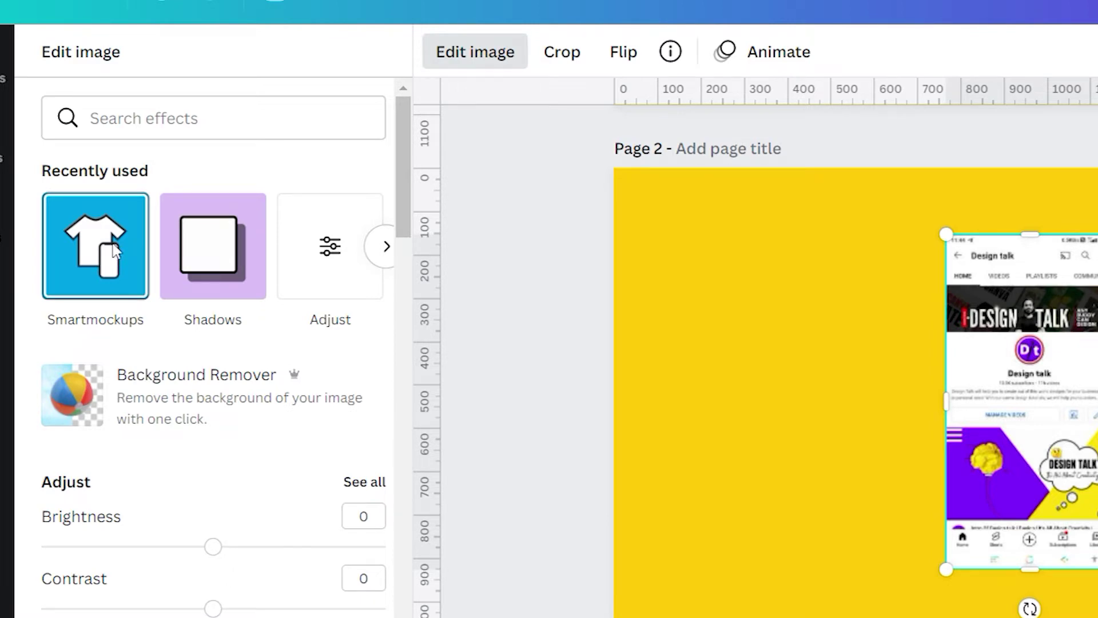
scroll(289, 241, down, 5)
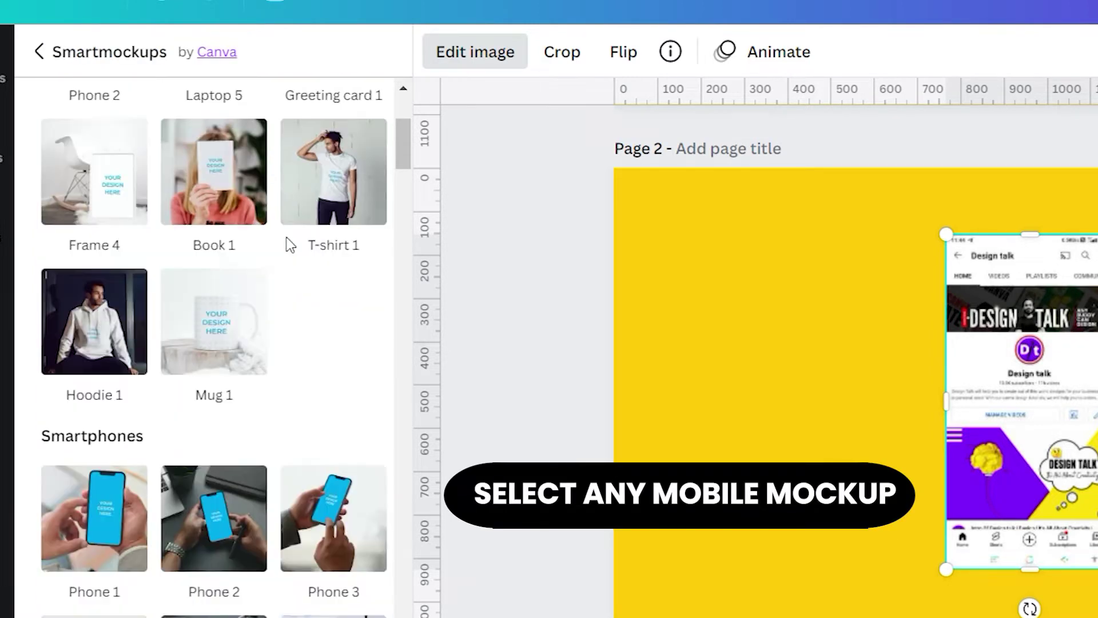
scroll(289, 245, down, 14)
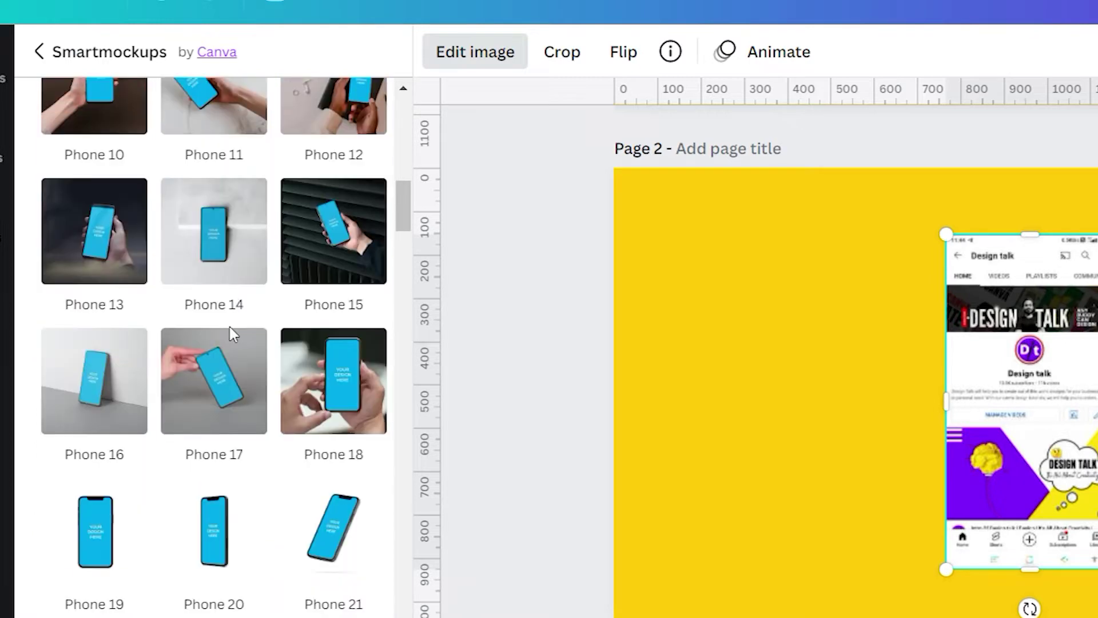
scroll(229, 329, down, 6)
scroll(190, 328, up, 3)
scroll(178, 335, down, 5)
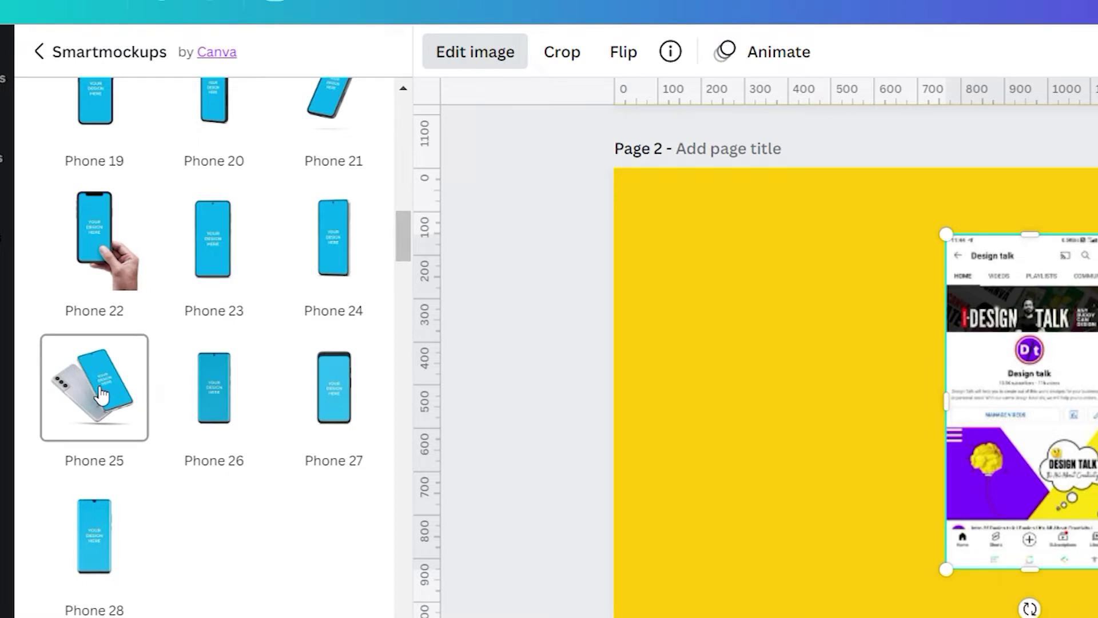
click(99, 383)
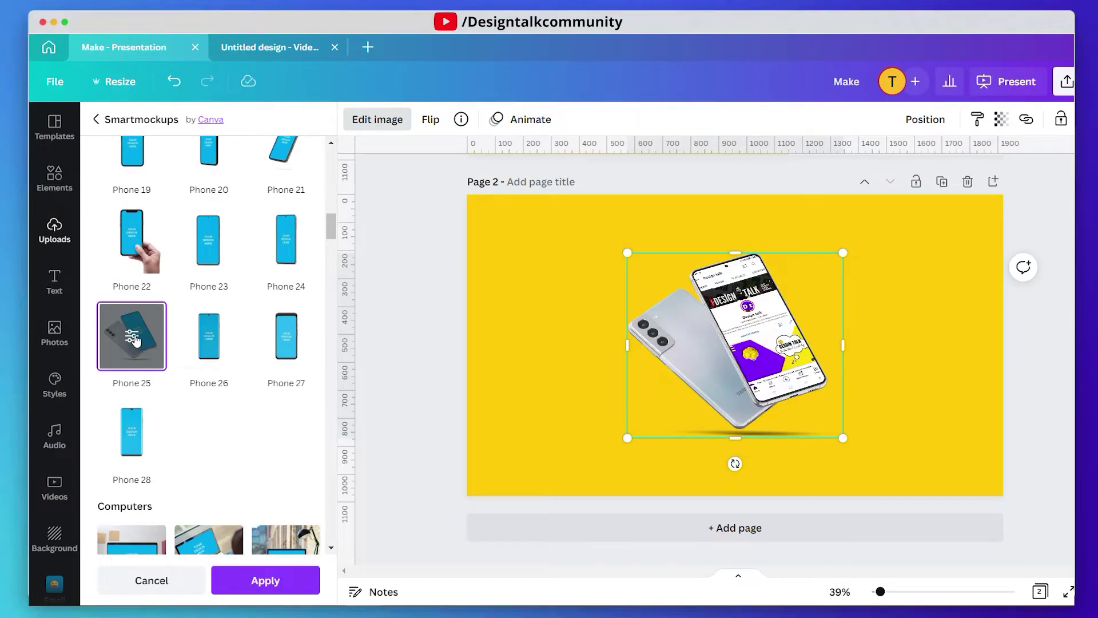
Try Fit and Custom crops for the phone mockup with horizontal position 35 and vertical position 39, and reset the crop.
click(133, 339)
click(147, 200)
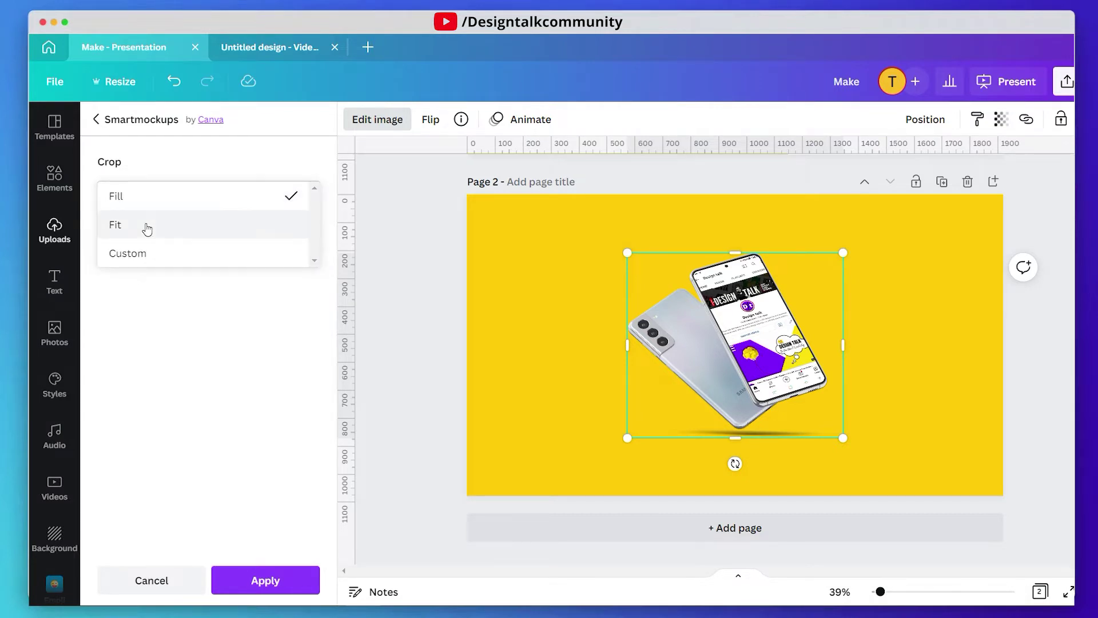
click(147, 228)
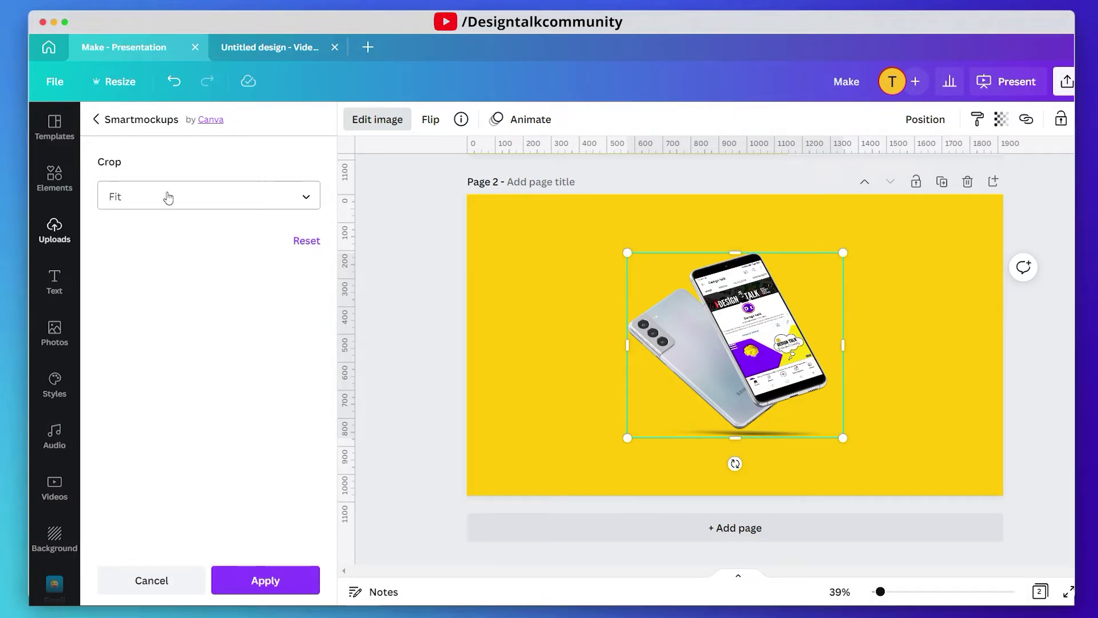
click(166, 200)
click(162, 231)
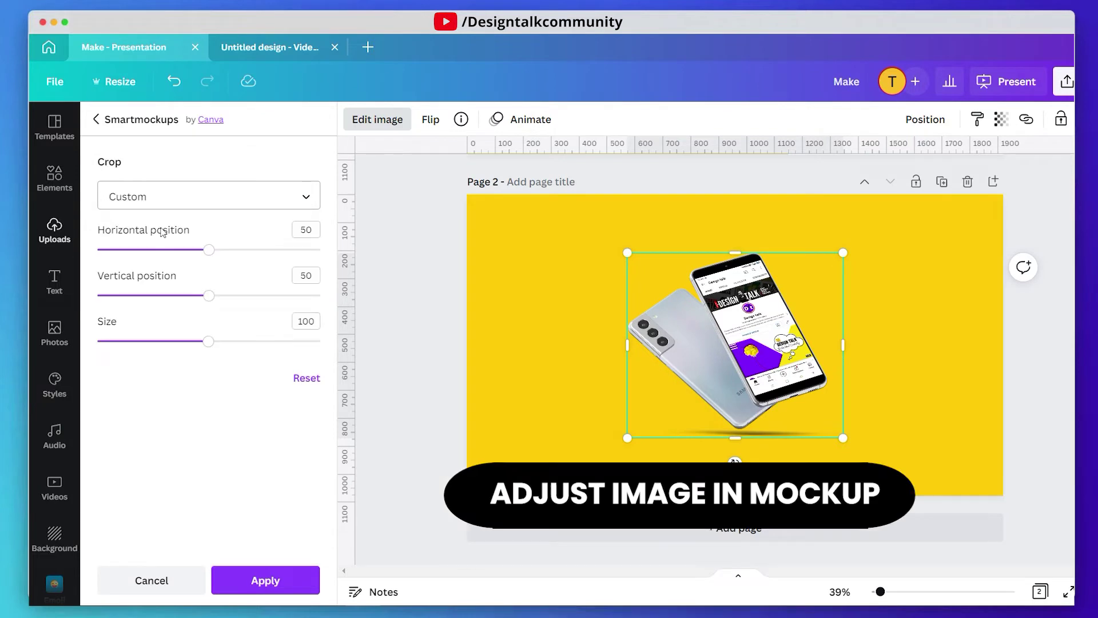
drag(209, 255, 176, 250)
drag(209, 295, 186, 296)
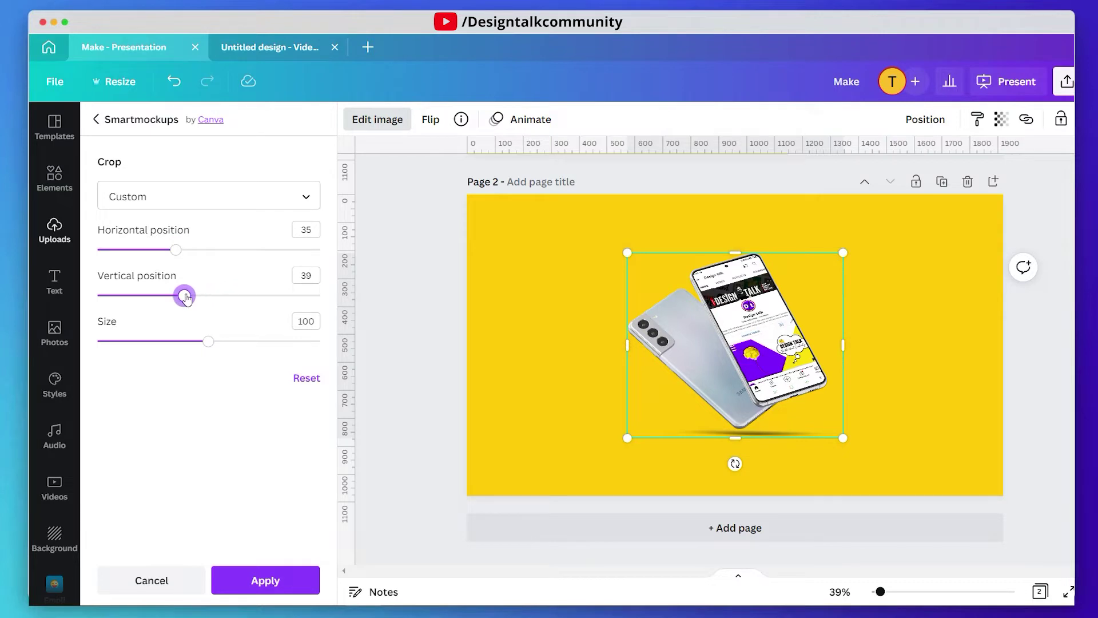
click(307, 377)
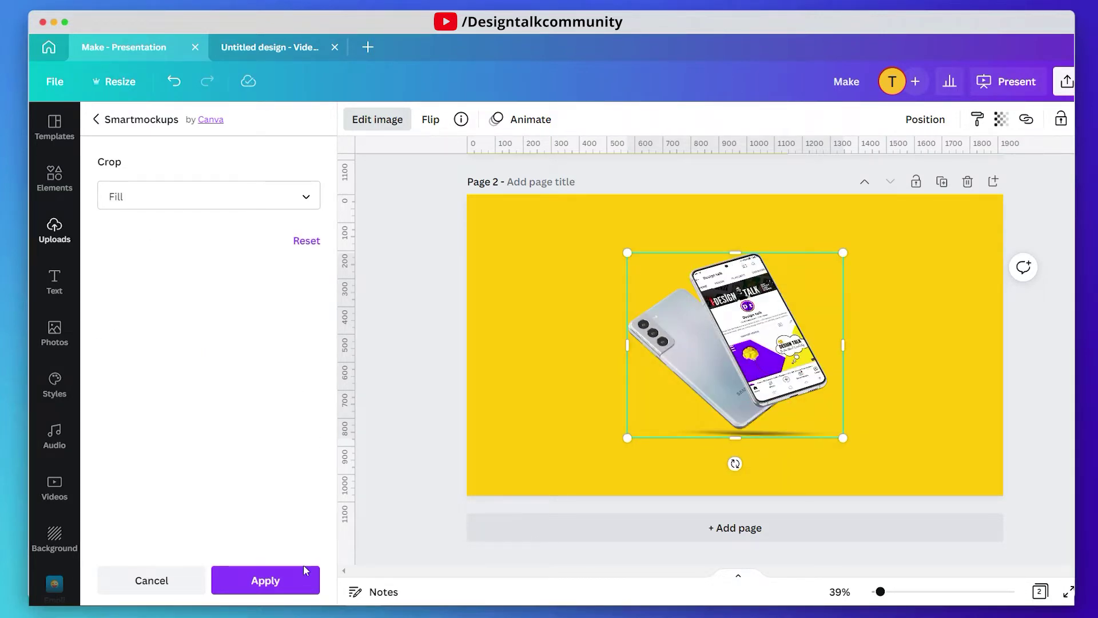
Apply the phone mockup to the page, leave image editing and deselect the mockup.
click(269, 577)
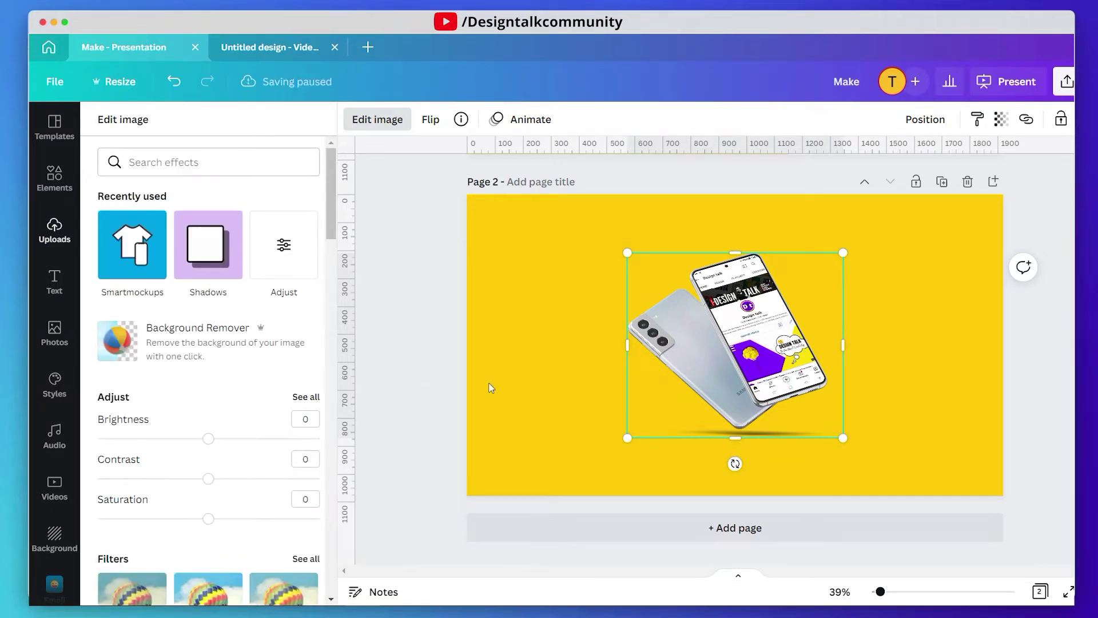
key(Escape)
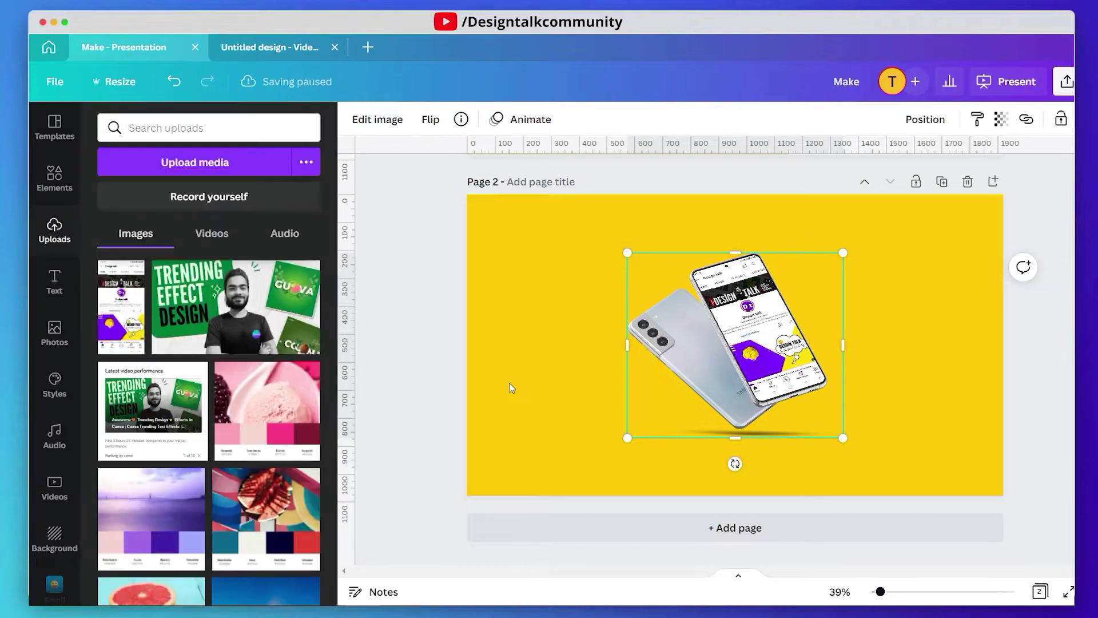
click(511, 388)
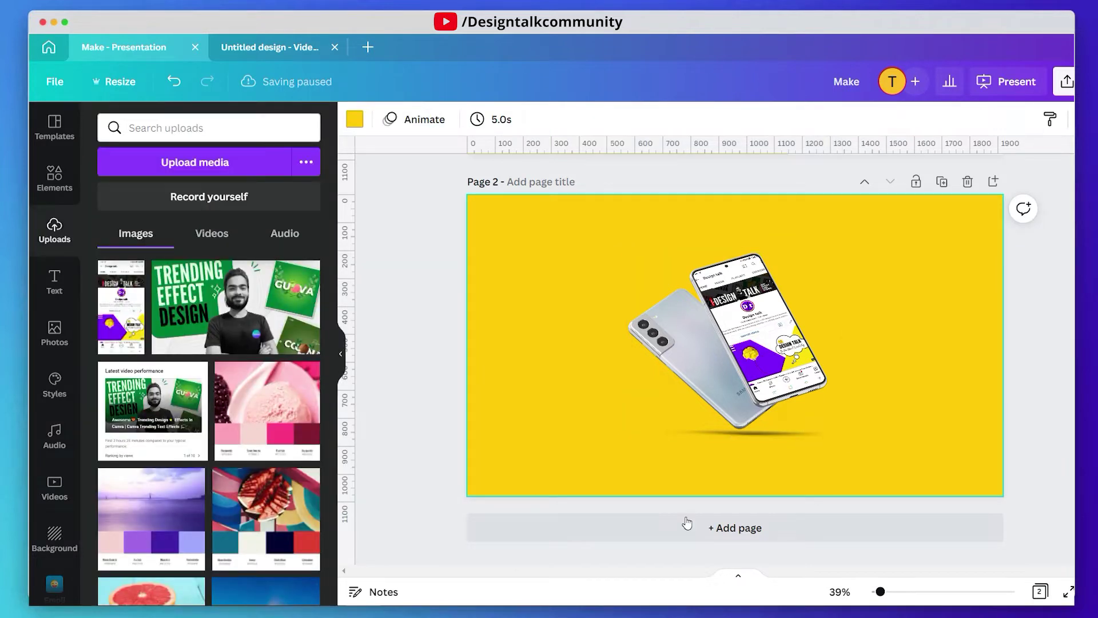
Add page 3 and place the waving "HI" character from the Mockups Design folder near its centre.
click(707, 527)
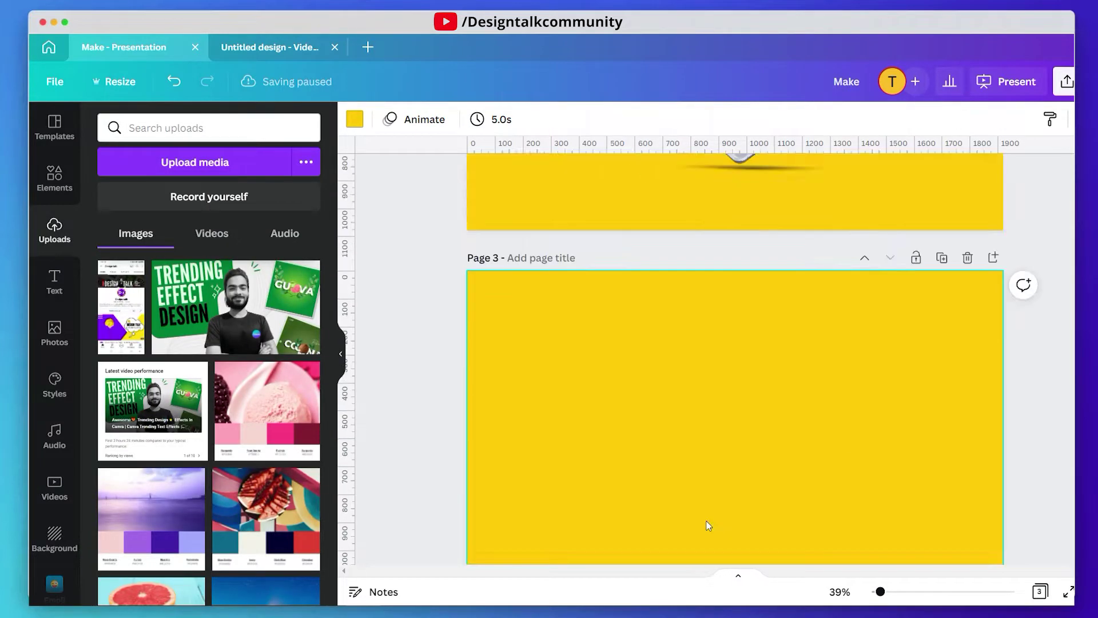
scroll(63, 549, down, 2)
scroll(54, 492, down, 5)
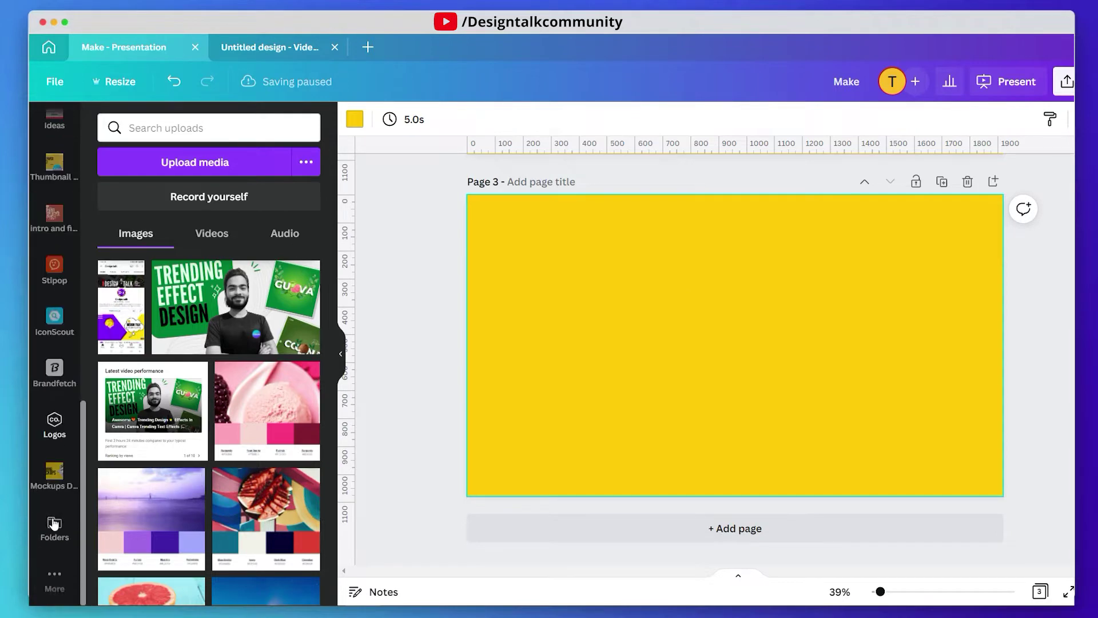
click(55, 478)
click(56, 479)
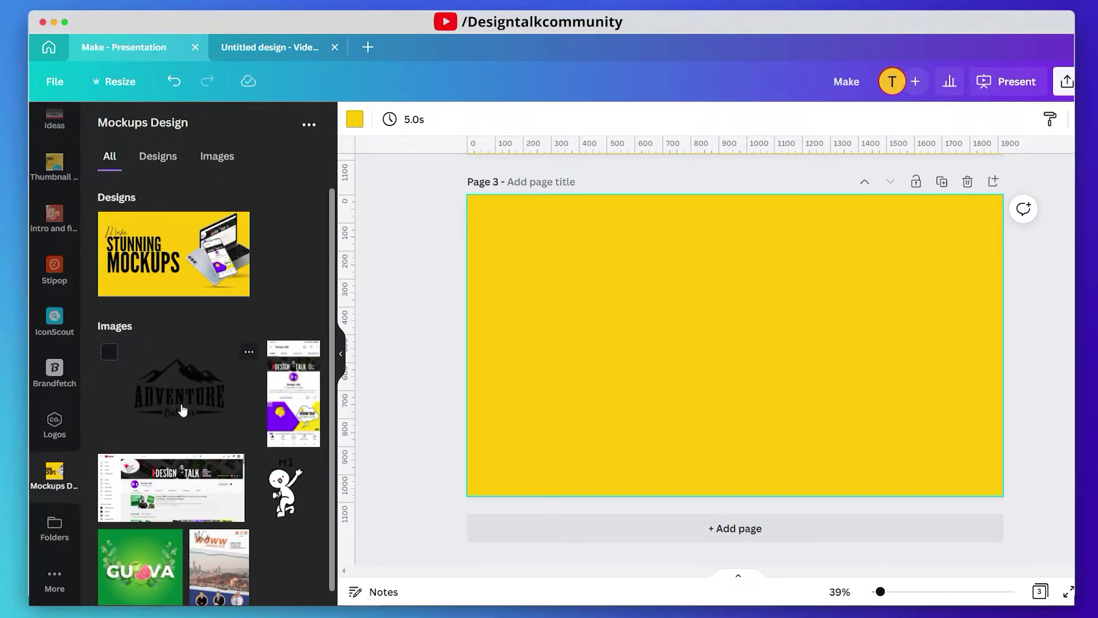
click(283, 486)
drag(690, 369, 677, 363)
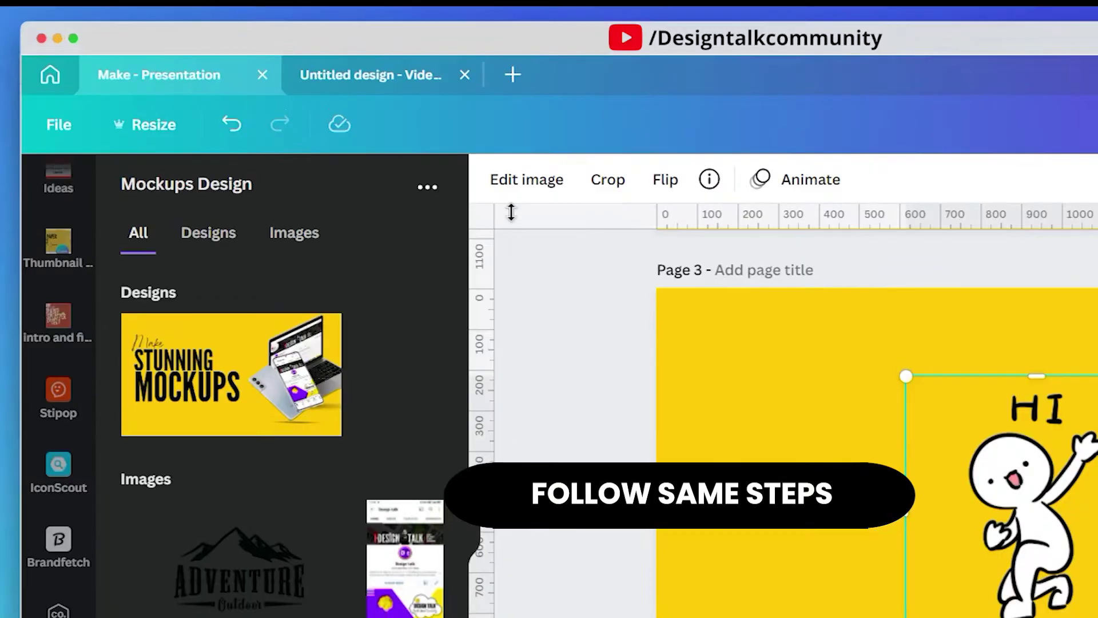
Put the "HI" character image on page 3 into the T-shirt 4 clothing mockup from Smartmockups.
click(517, 189)
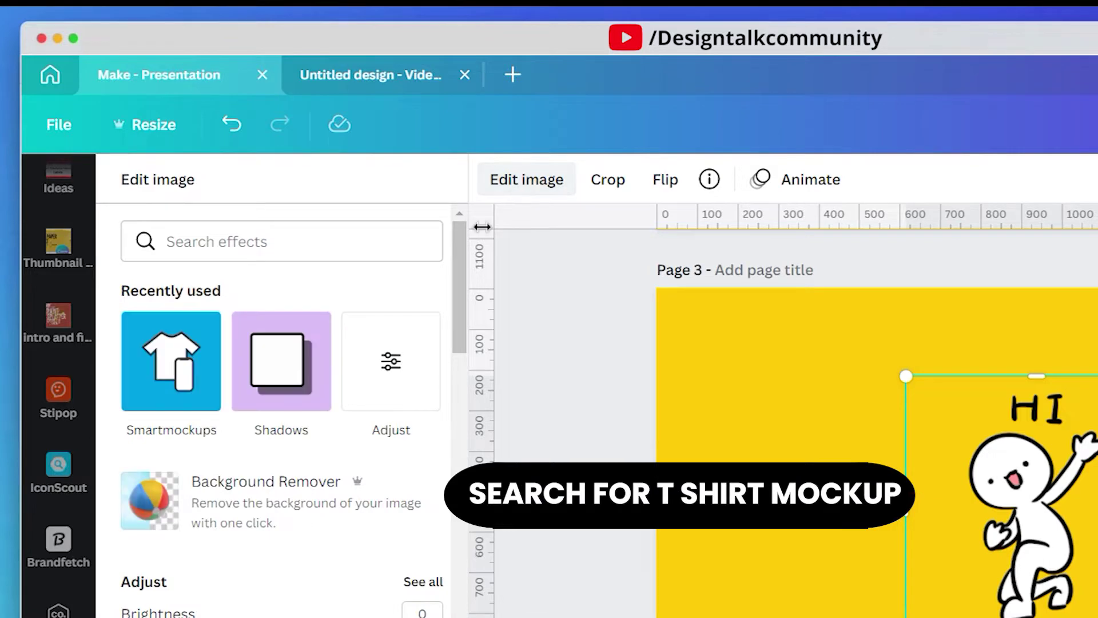
click(187, 378)
scroll(280, 475, down, 2)
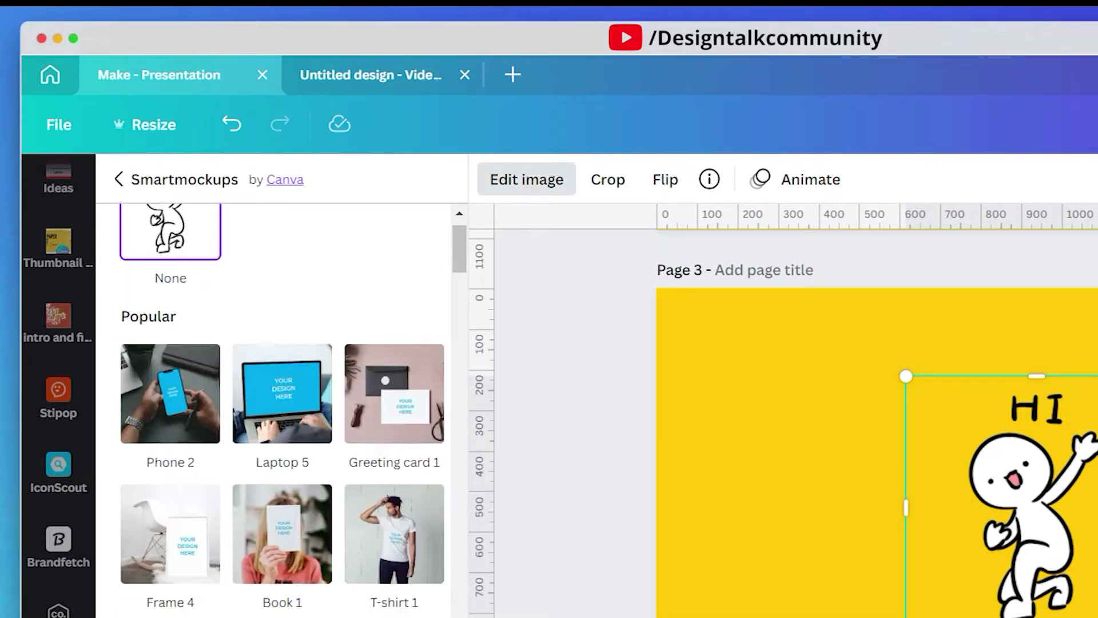
scroll(346, 563, down, 5)
scroll(346, 563, down, 4)
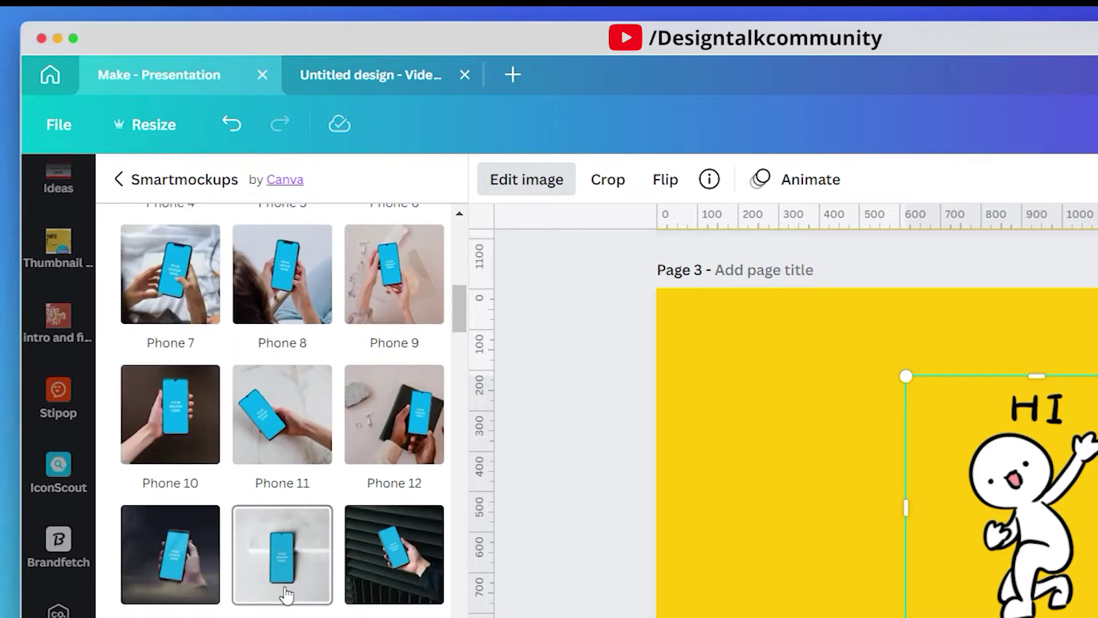
scroll(286, 595, down, 12)
scroll(256, 606, down, 12)
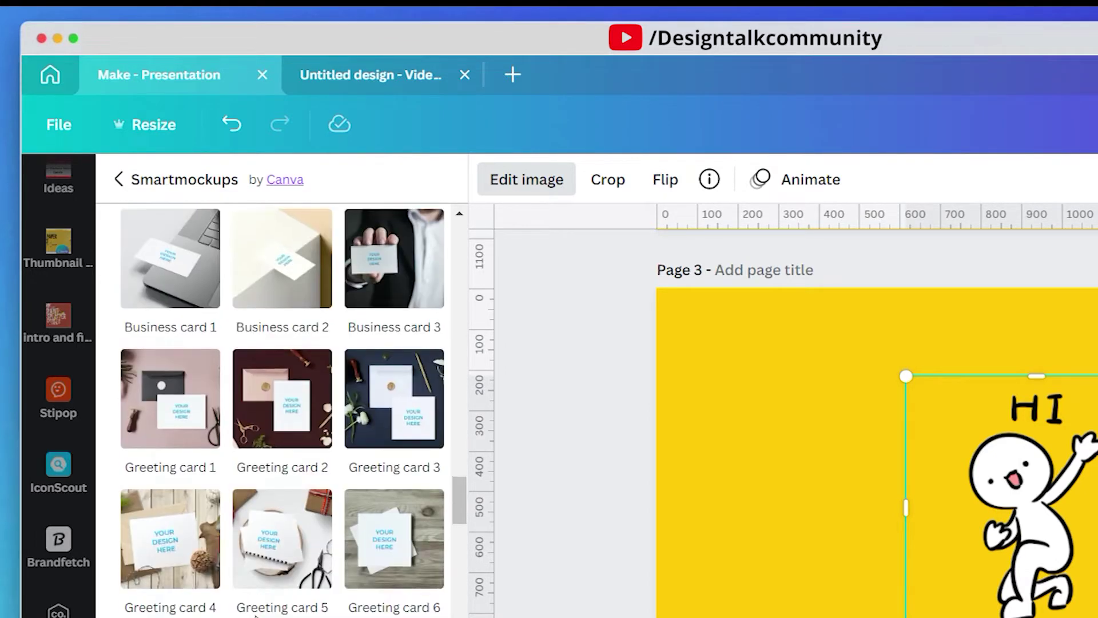
scroll(256, 606, down, 12)
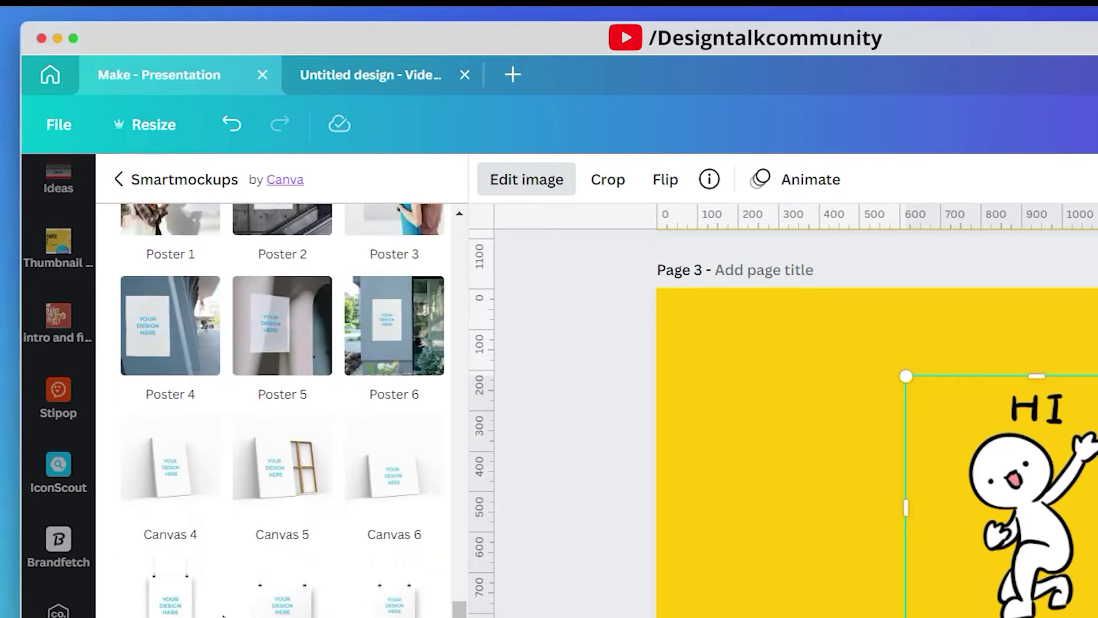
scroll(223, 616, down, 9)
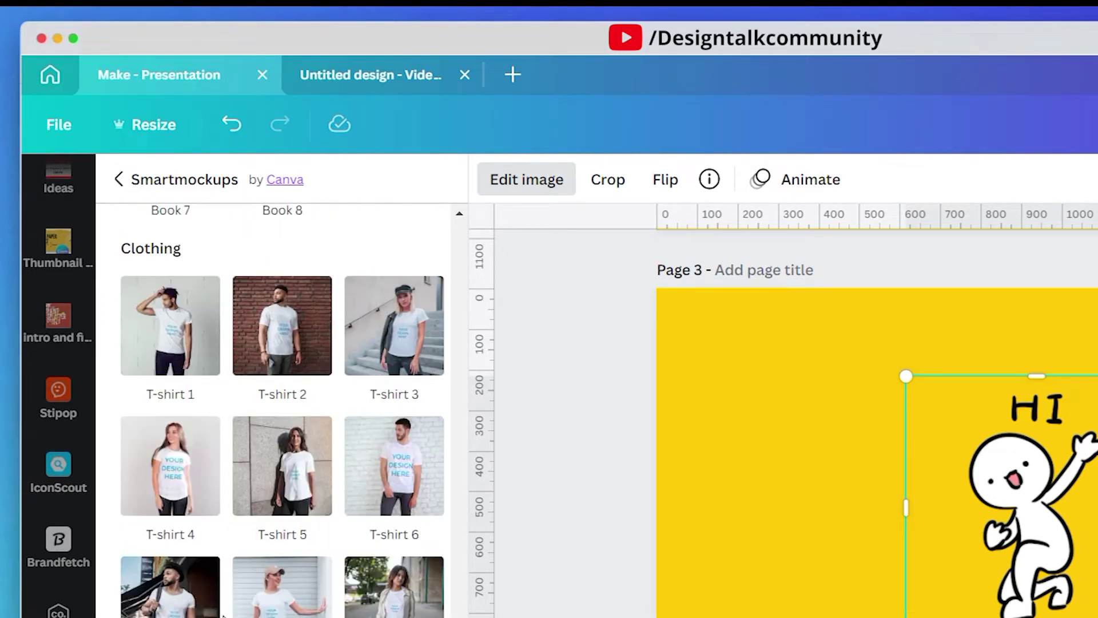
scroll(223, 615, down, 3)
scroll(189, 503, up, 5)
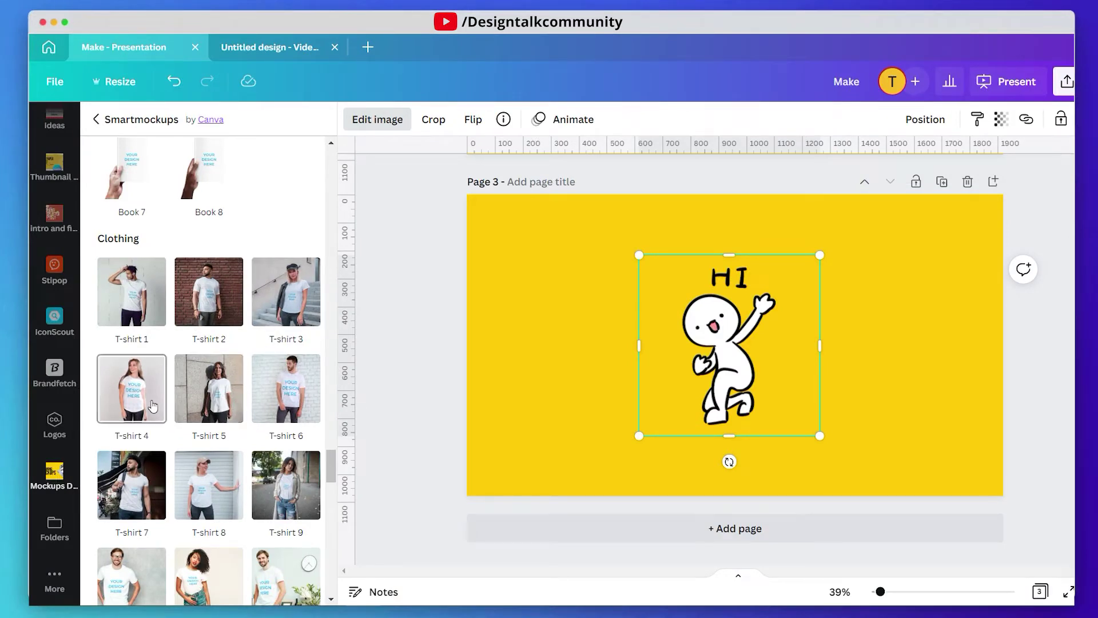
click(147, 404)
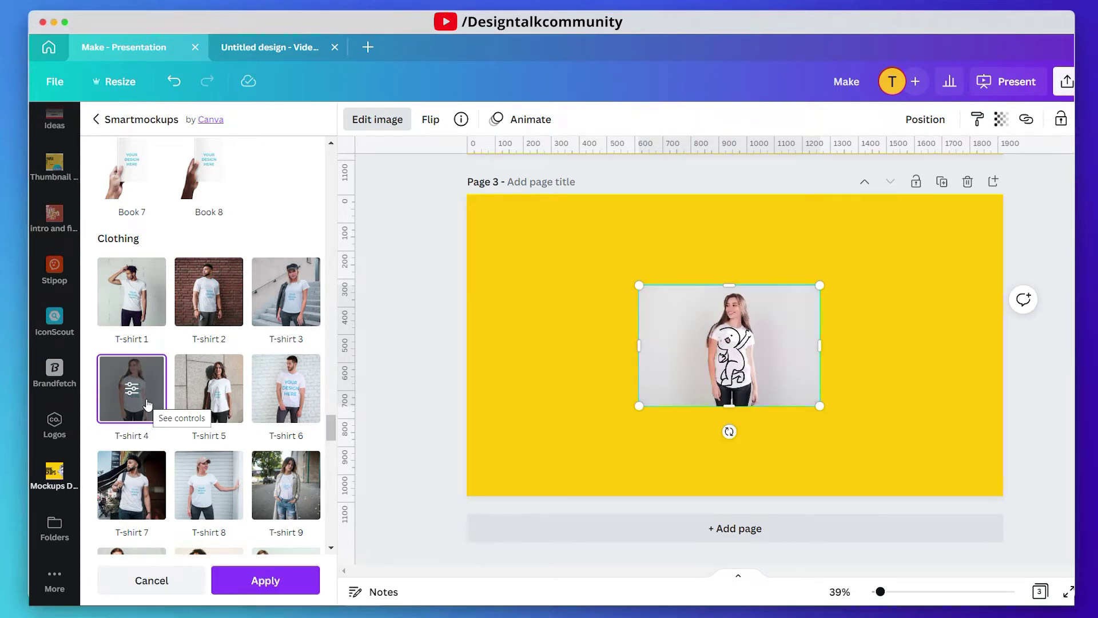
Switch the T-shirt mockup's crop to Custom and reduce the character's size to 54.
click(141, 399)
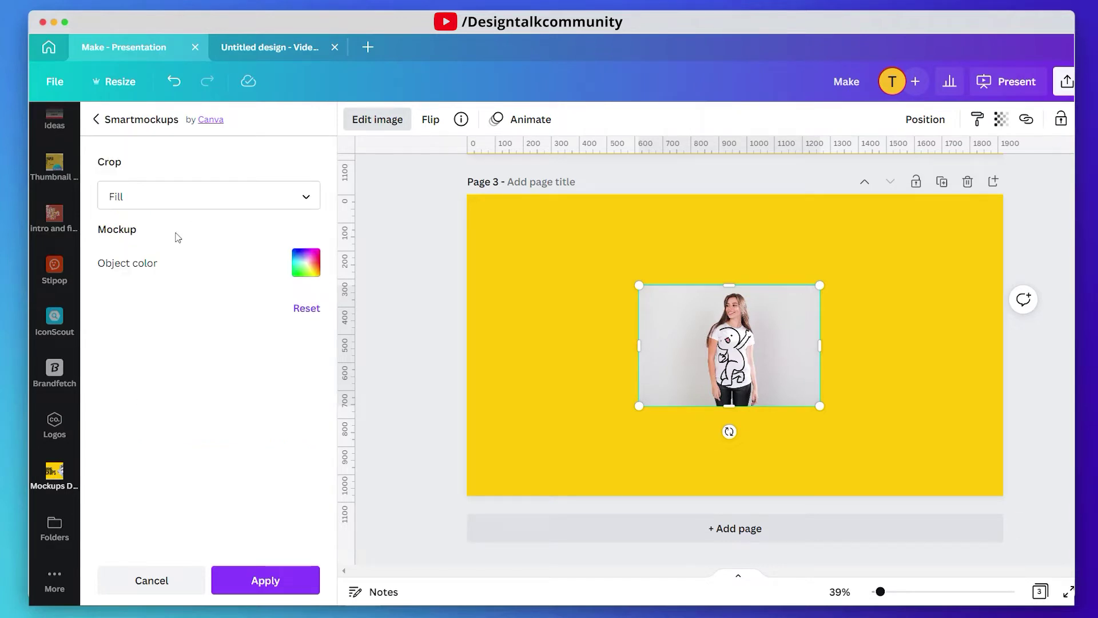
click(210, 208)
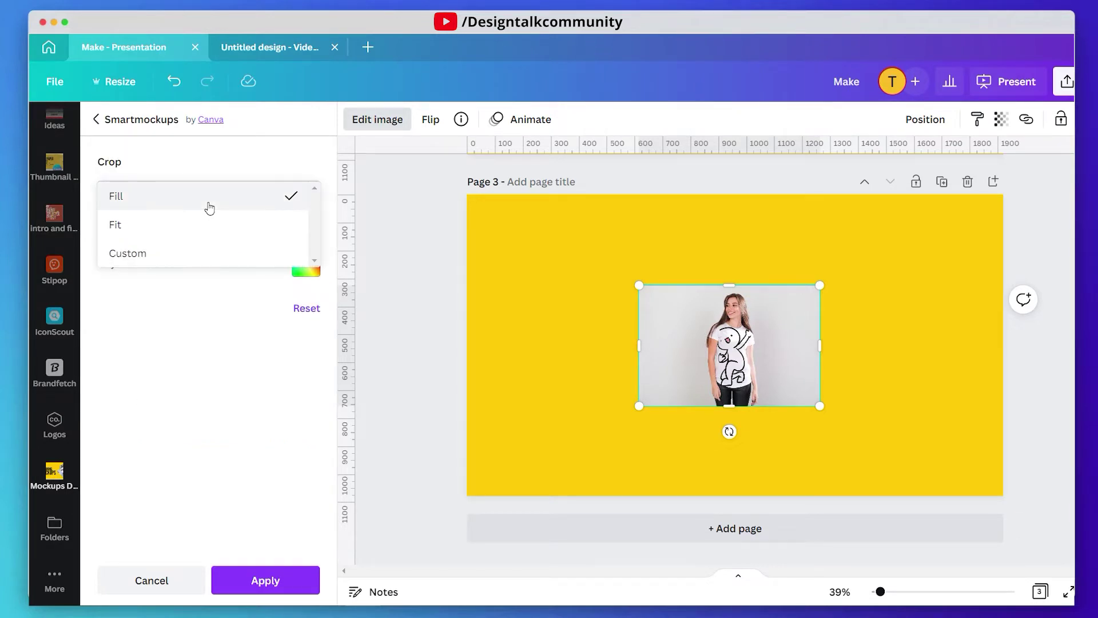
click(176, 263)
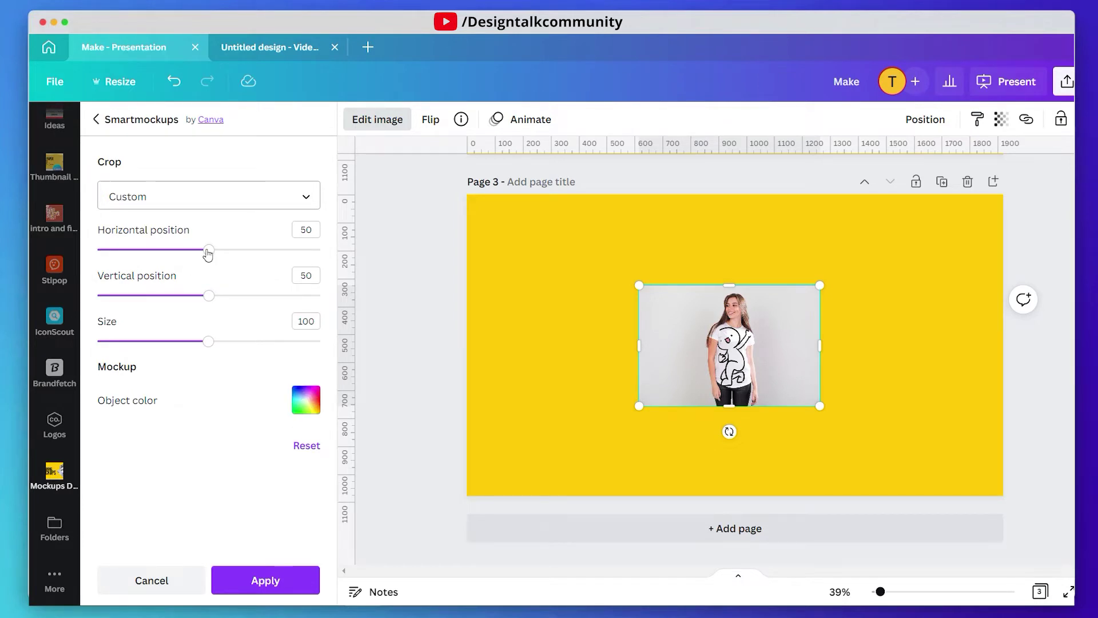
drag(208, 341, 157, 341)
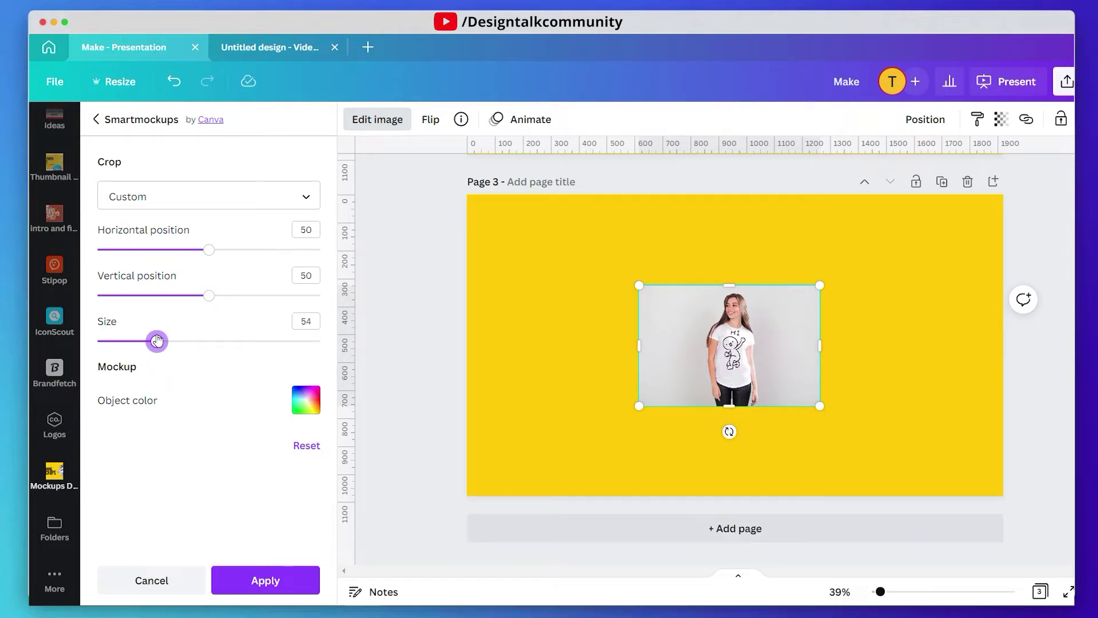
Reduce the character's size to 45 and set its horizontal position to 54 in the T-shirt mockup.
drag(149, 340, 147, 340)
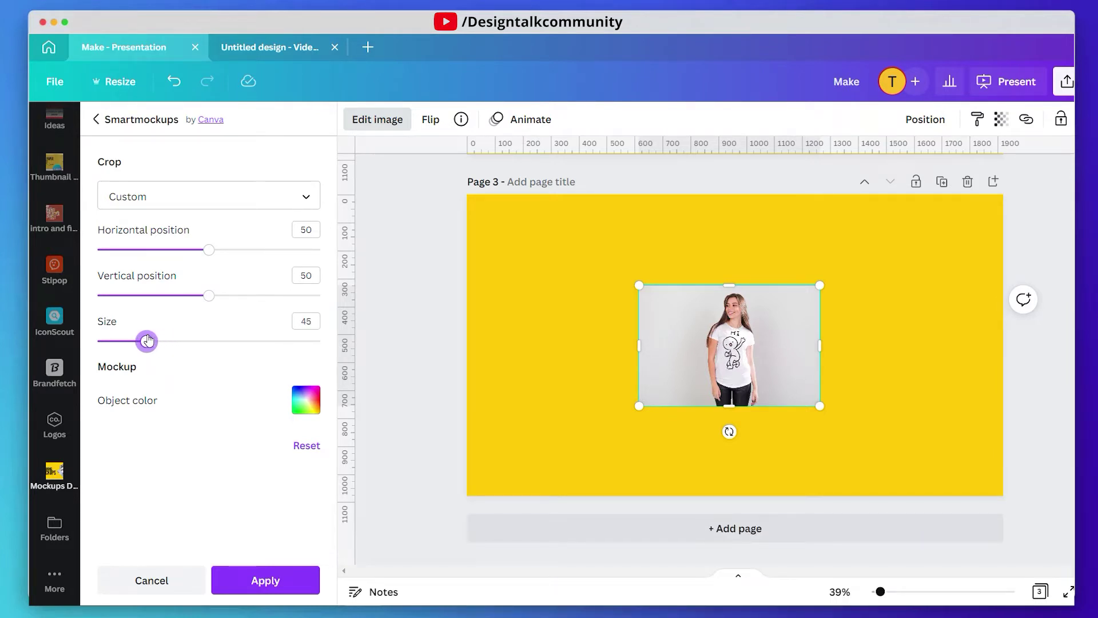
drag(211, 255, 220, 255)
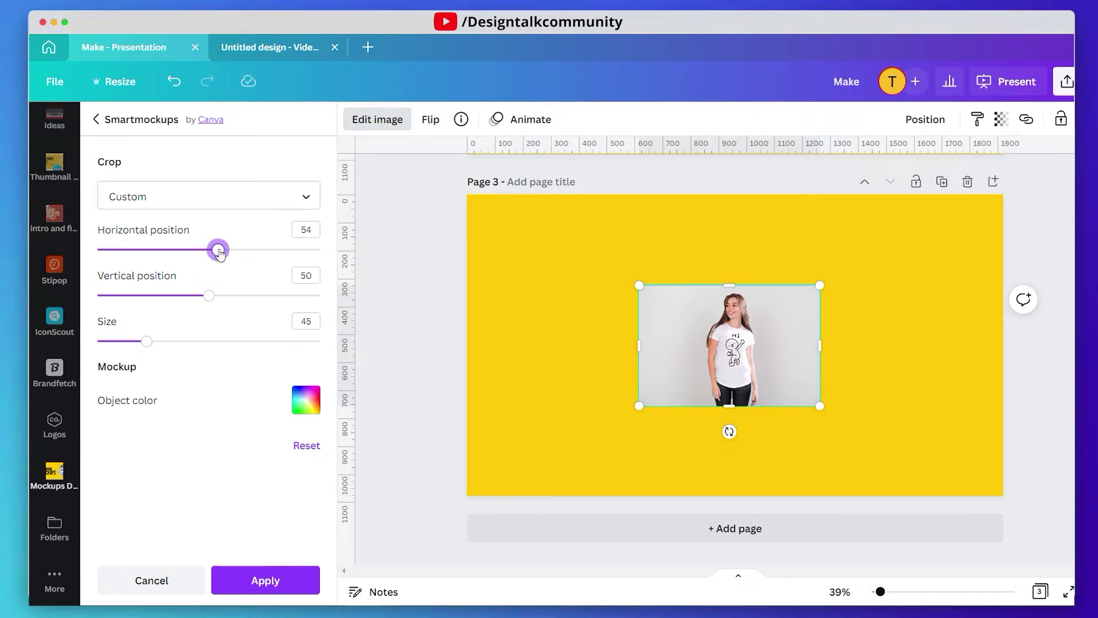
Try yellow, black, purple and white as the T-shirt mockup's object color.
click(306, 405)
click(379, 204)
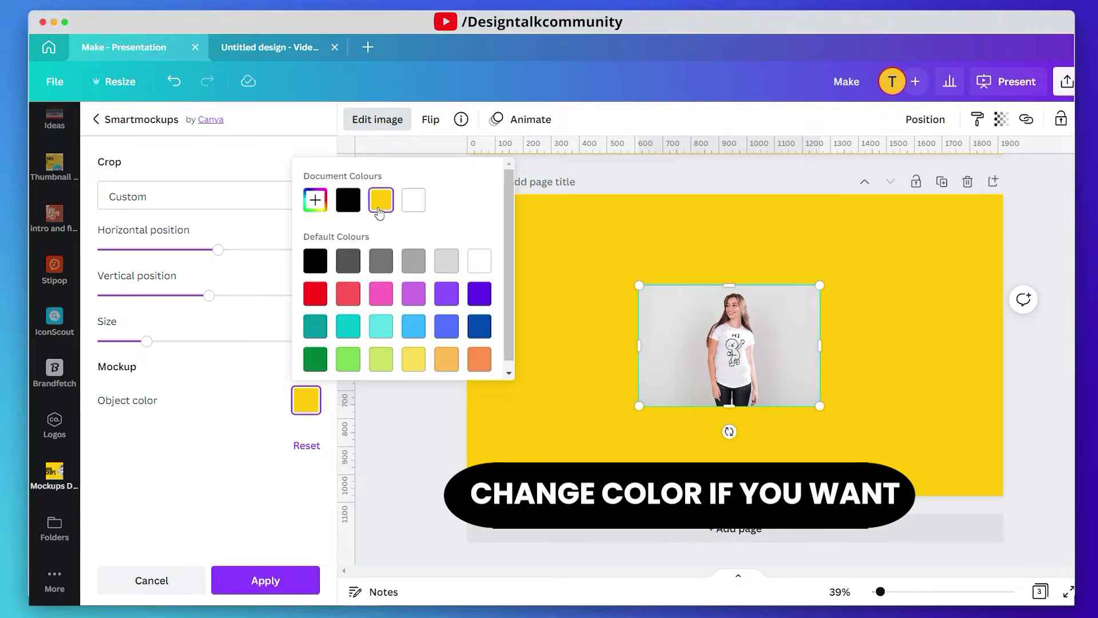
click(315, 263)
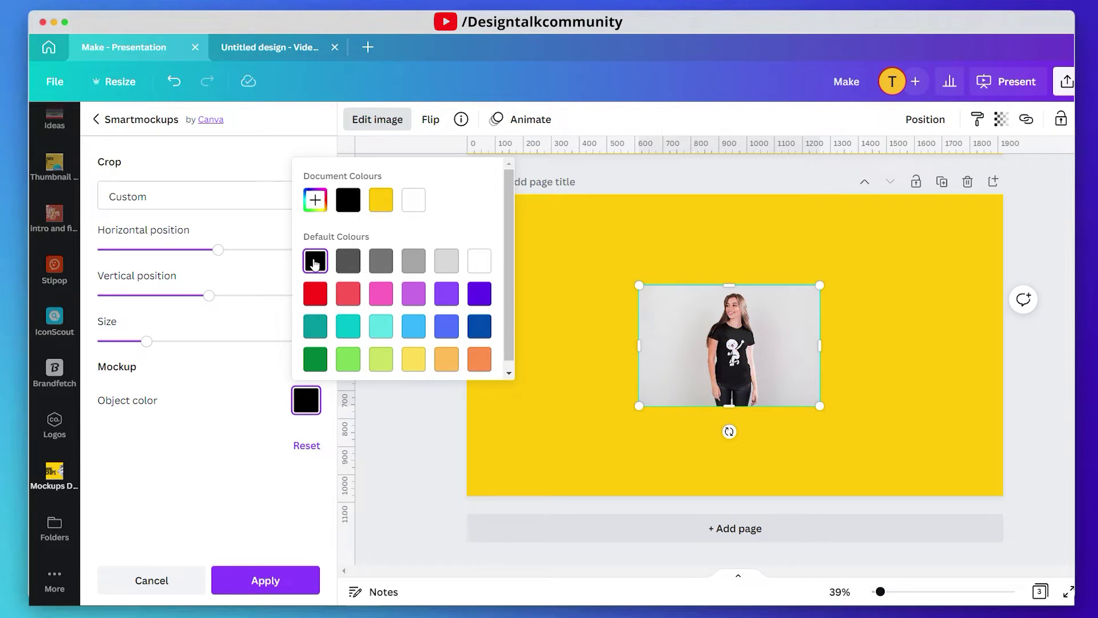
click(473, 259)
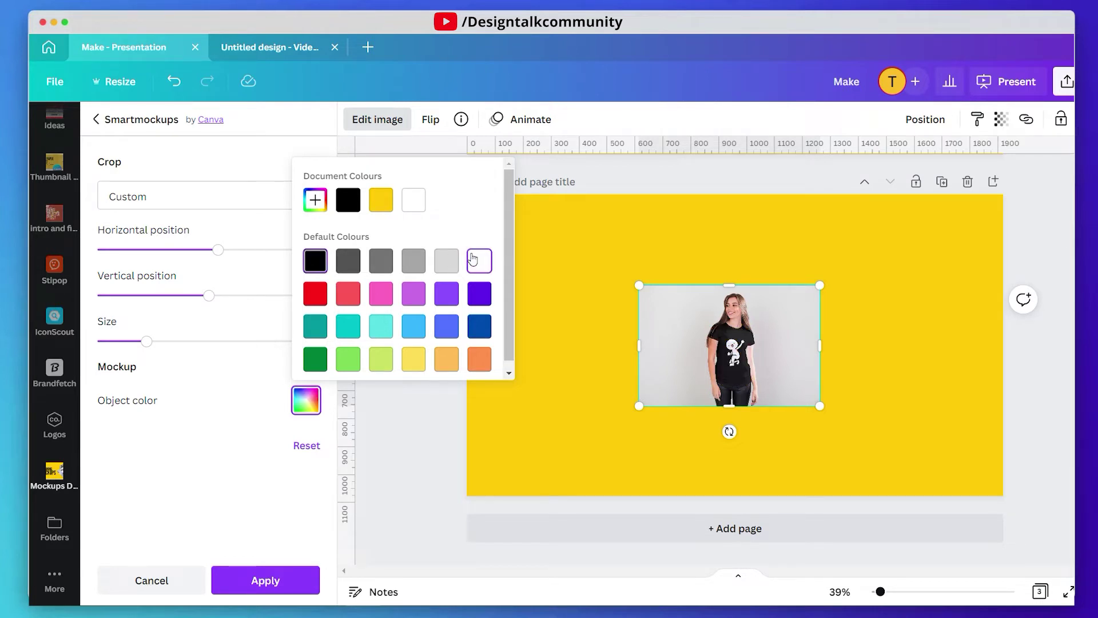
click(479, 295)
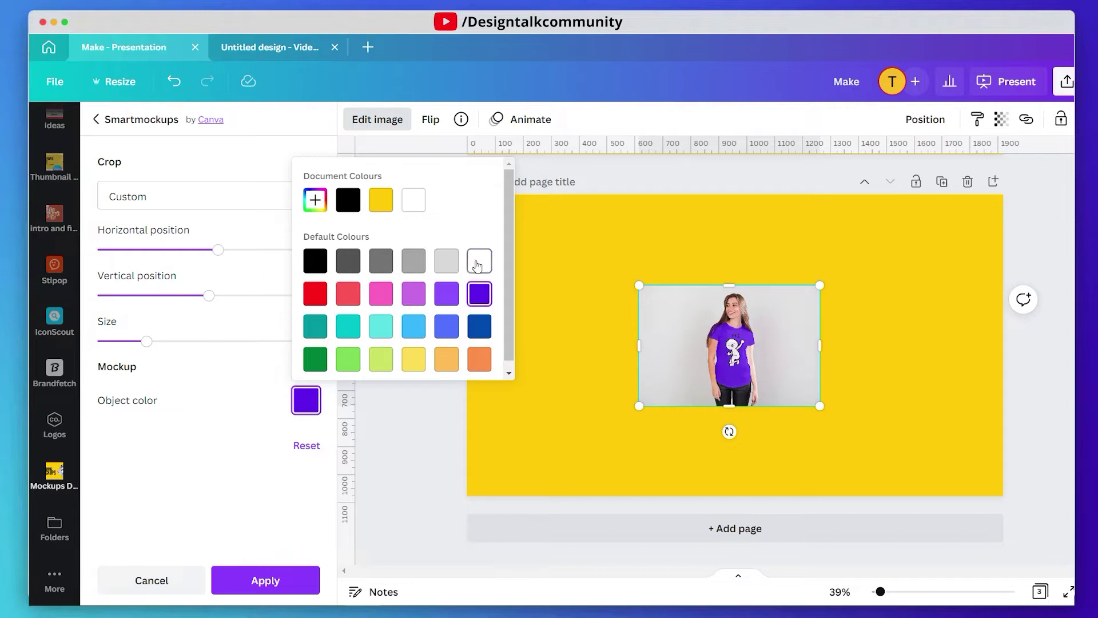
click(476, 266)
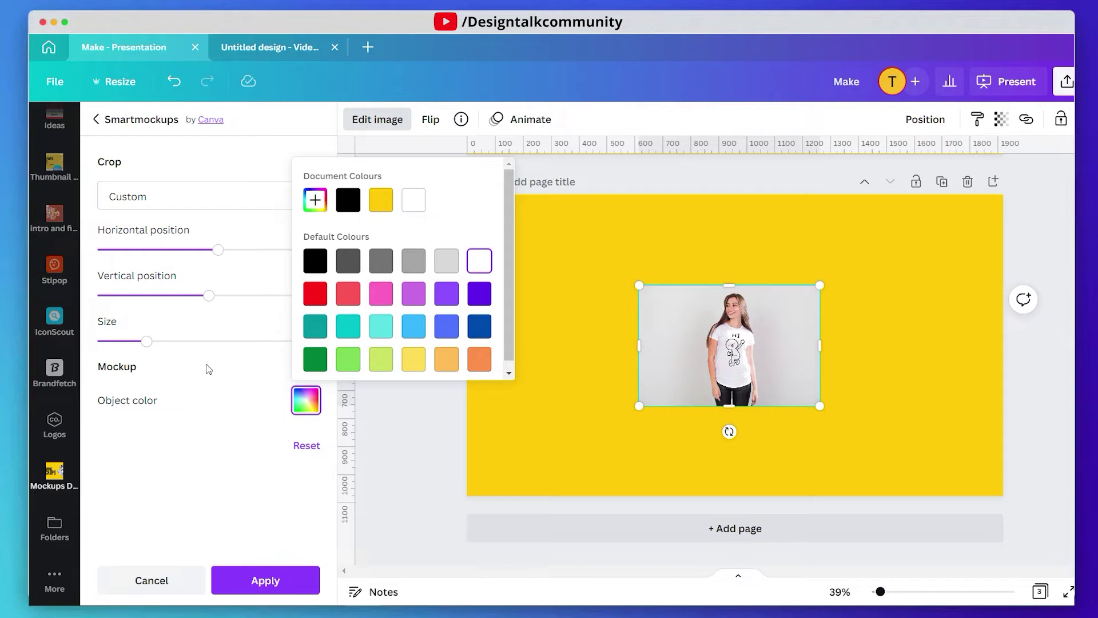
Apply the T-shirt mockup with black as its object color and centre it on page 3.
click(349, 200)
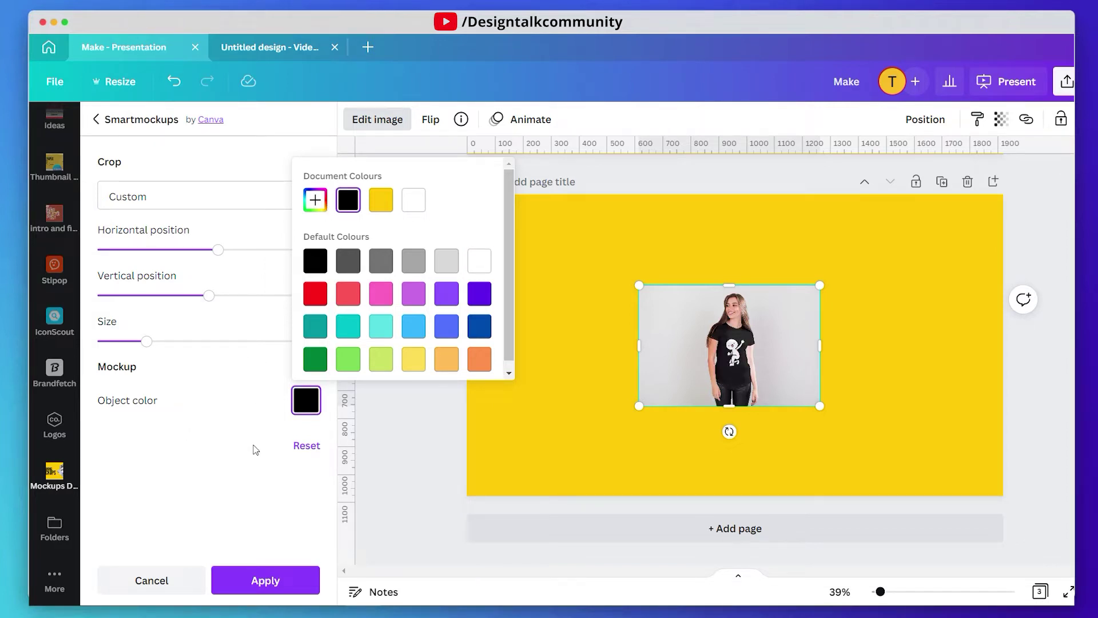
click(282, 510)
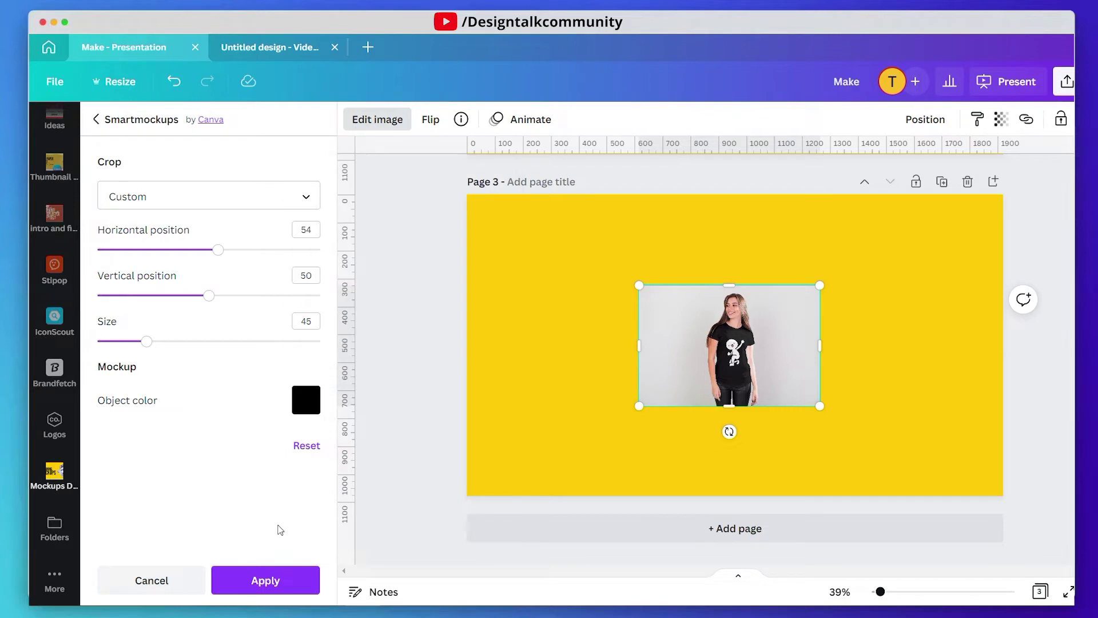
click(266, 580)
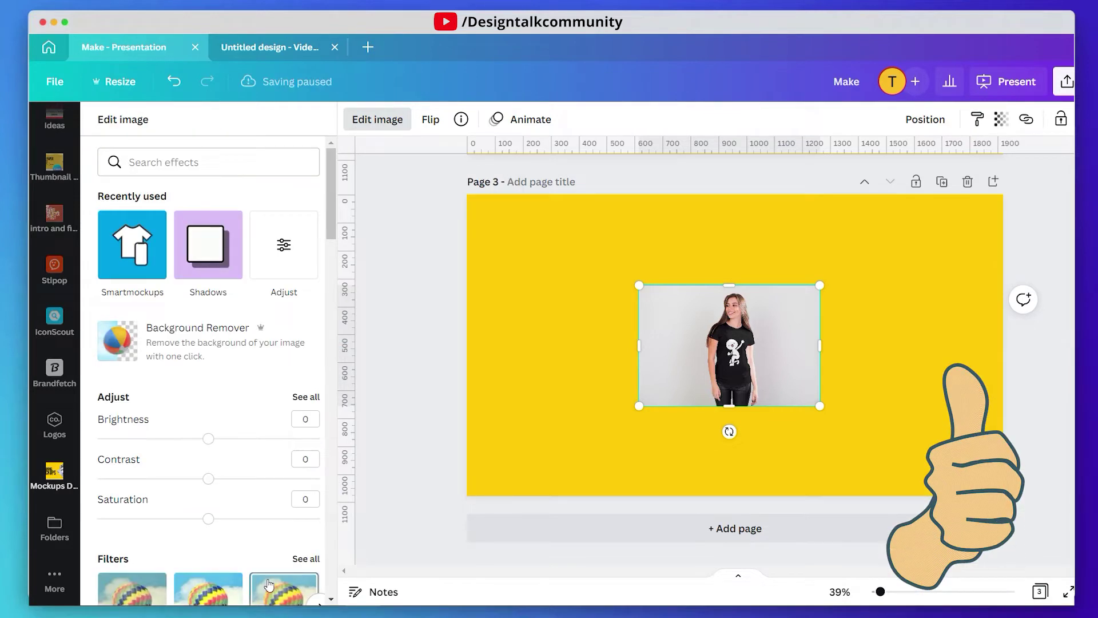
click(536, 361)
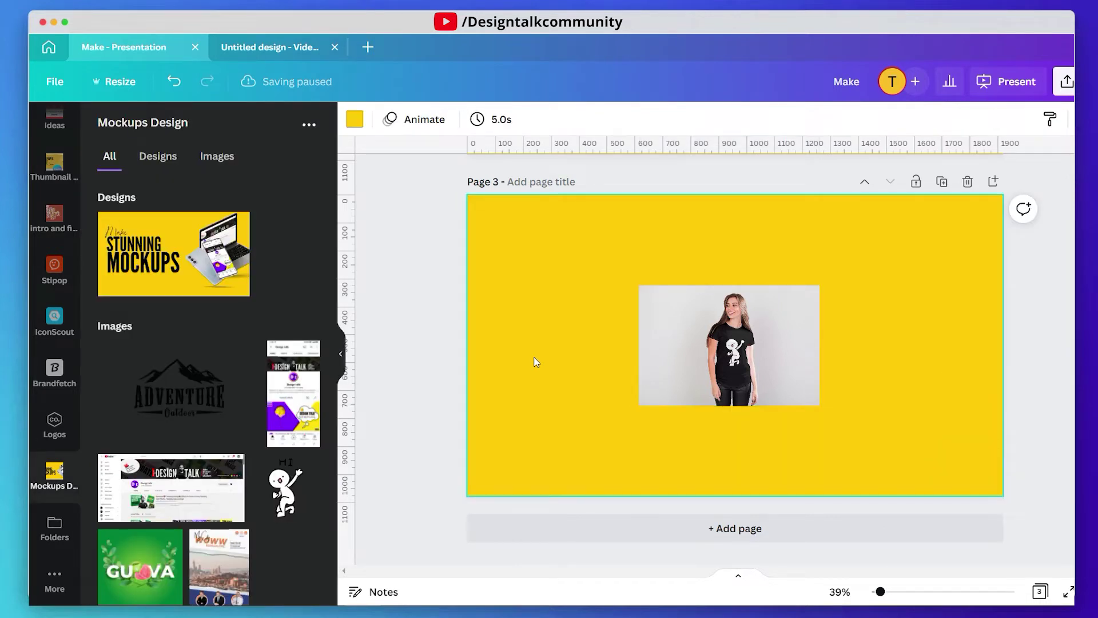
mouse_move(743, 327)
mouse_down()
mouse_move(761, 331)
mouse_move(749, 327)
mouse_up()
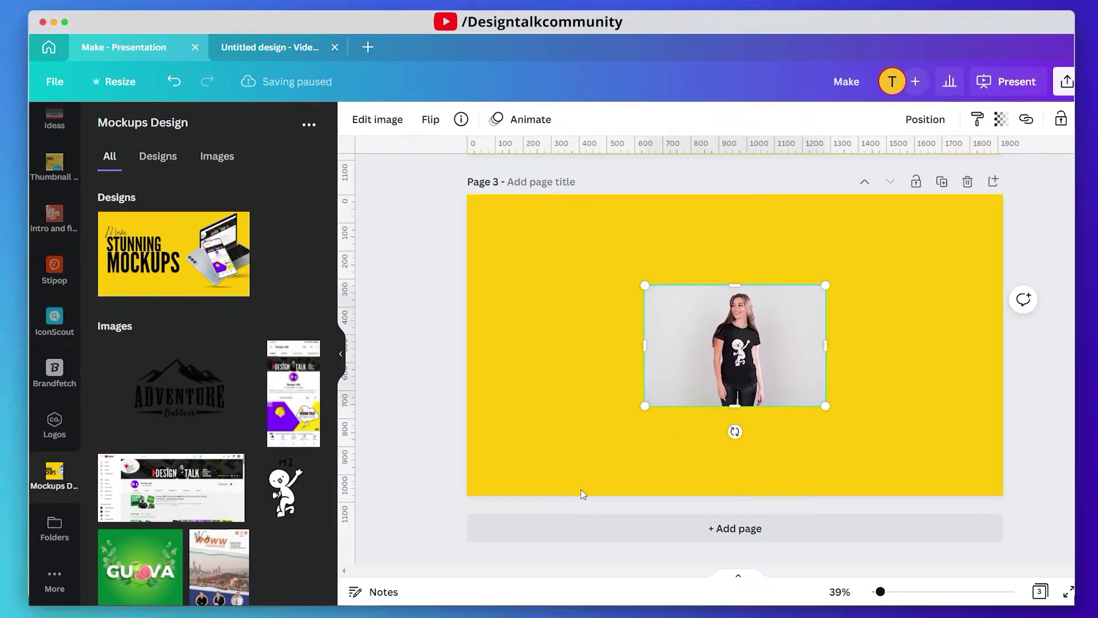
Add page 4 and place the WOWW Bangalore poster from the Mockups Design folder near its centre.
click(601, 537)
scroll(260, 500, down, 2)
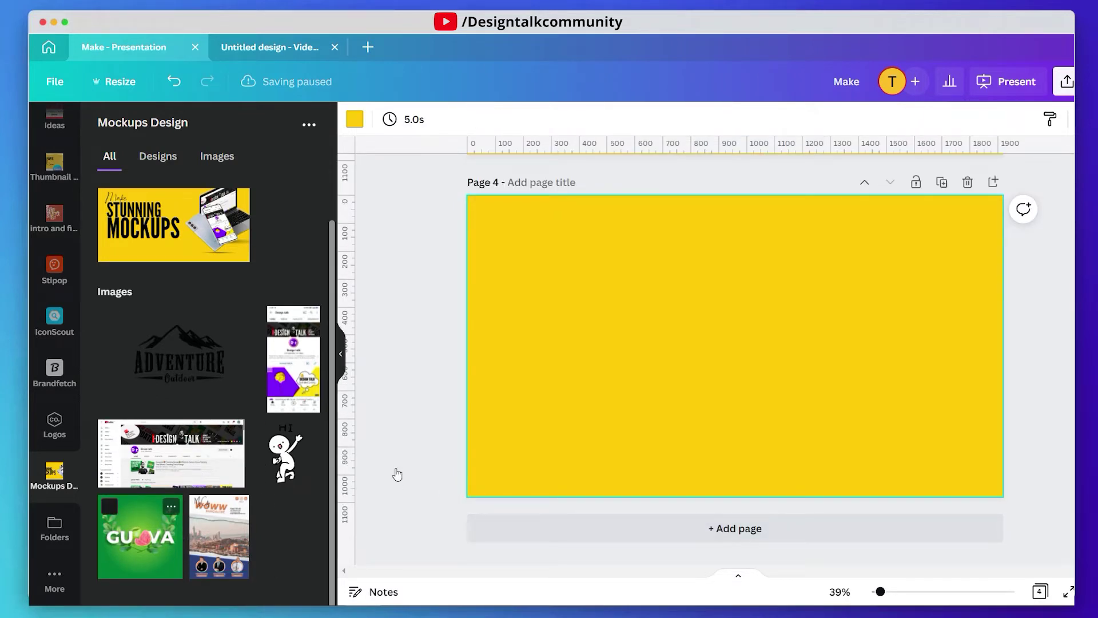
drag(720, 355, 741, 350)
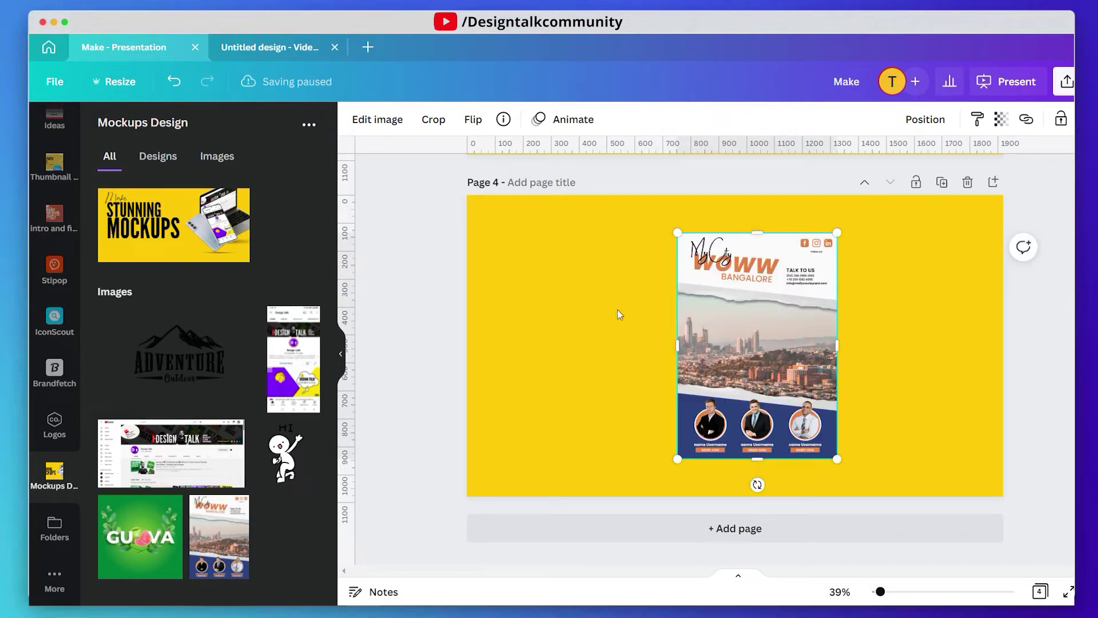
Put the poster image on page 4 into the Poster 1 mockup from the Smartmockups frames and posters.
click(364, 119)
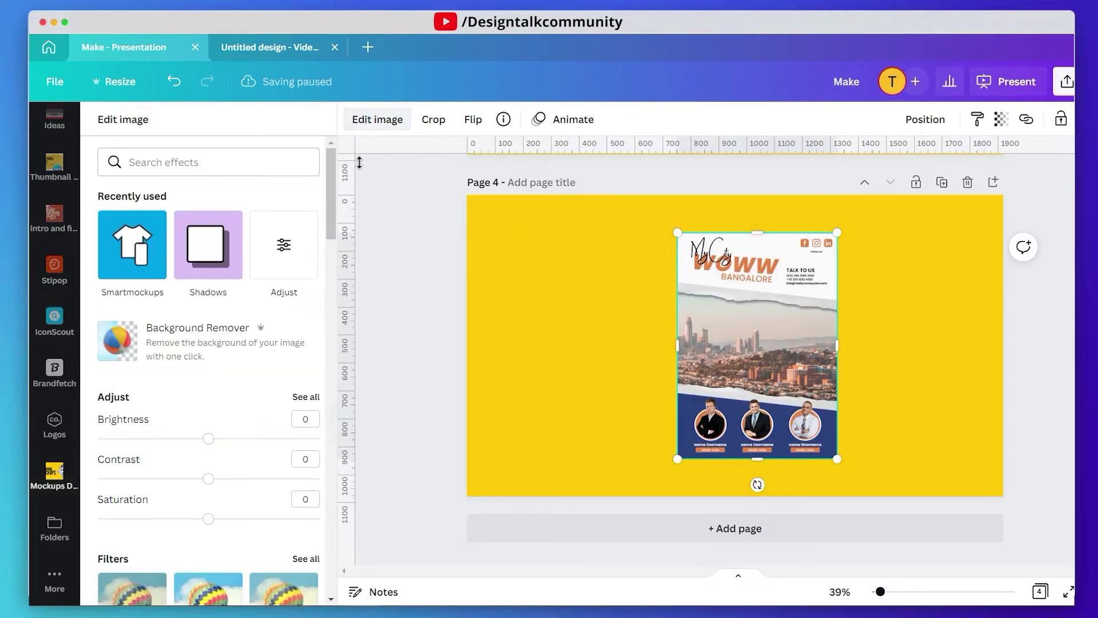
click(140, 259)
scroll(234, 331, down, 8)
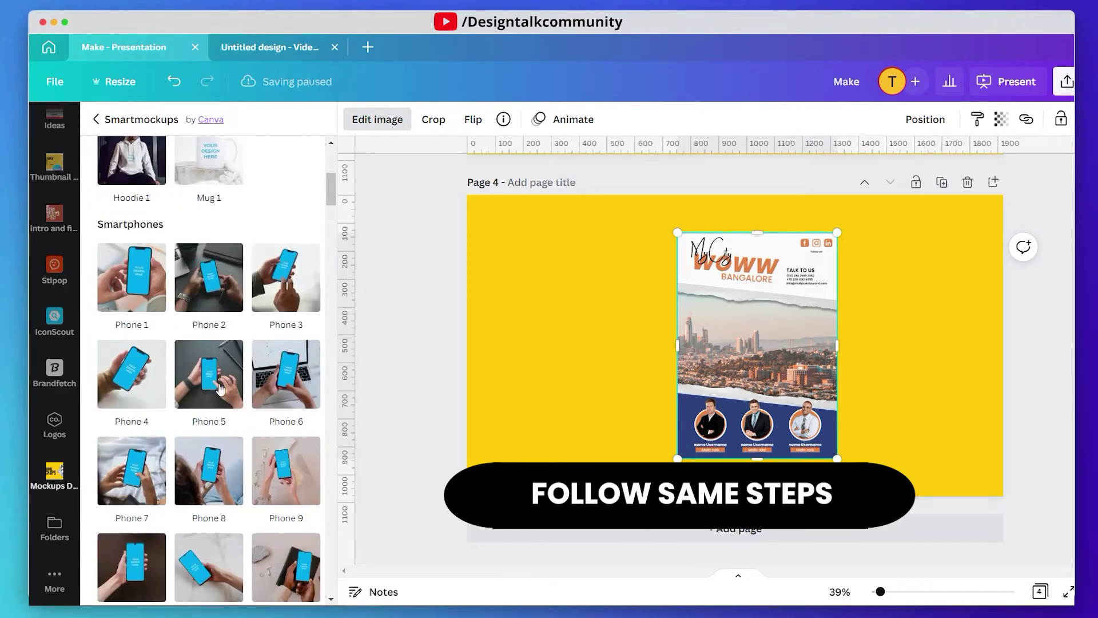
scroll(220, 389, down, 6)
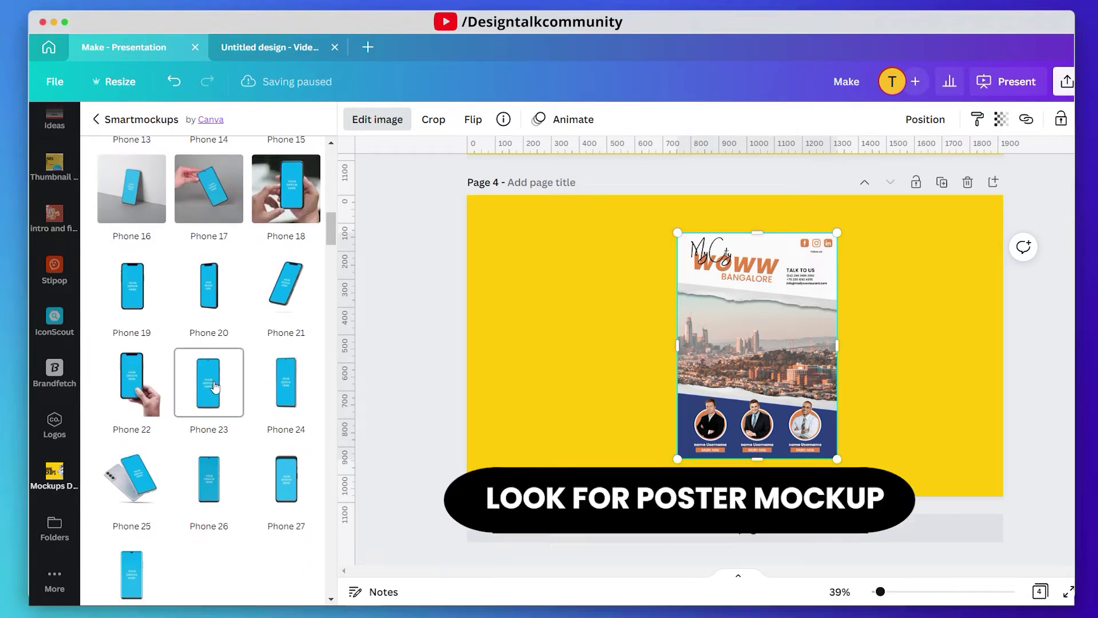
scroll(214, 388, down, 15)
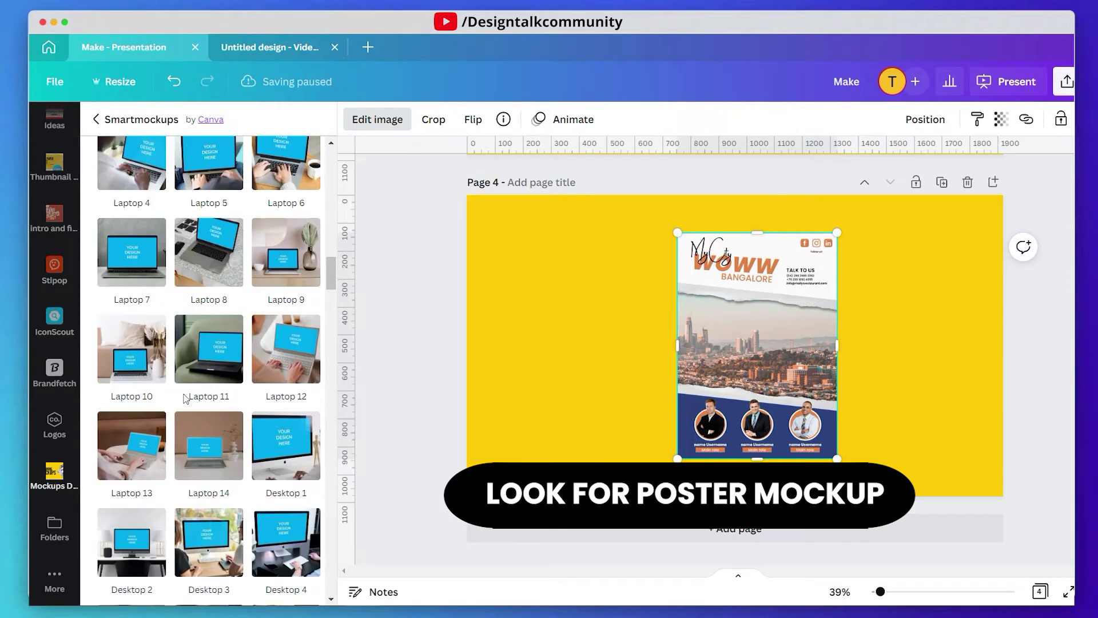
scroll(185, 399, down, 15)
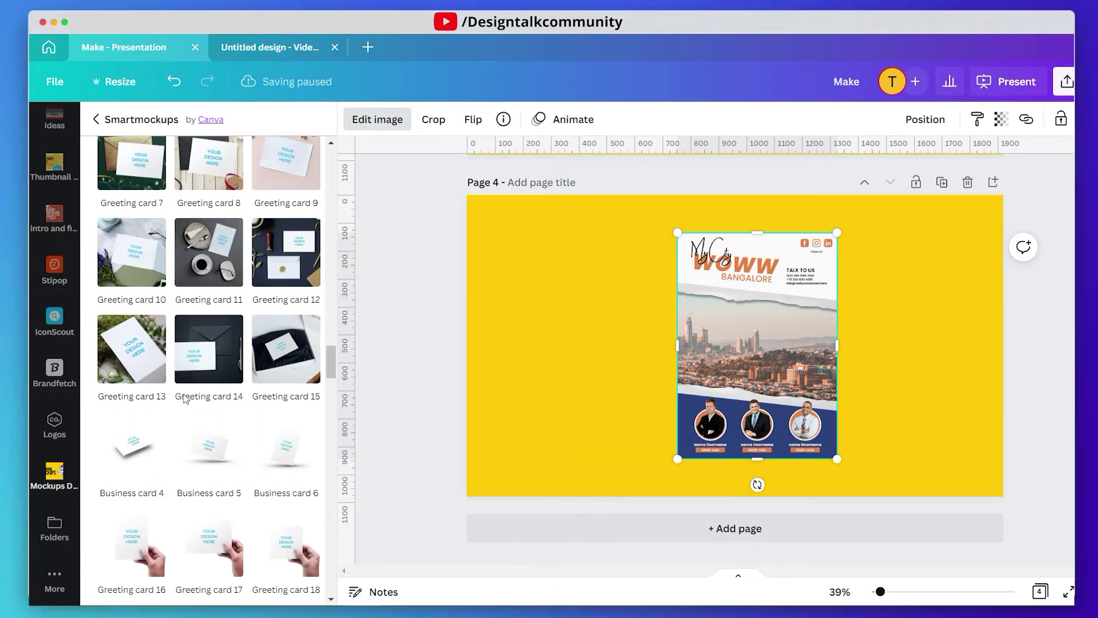
scroll(215, 448, down, 6)
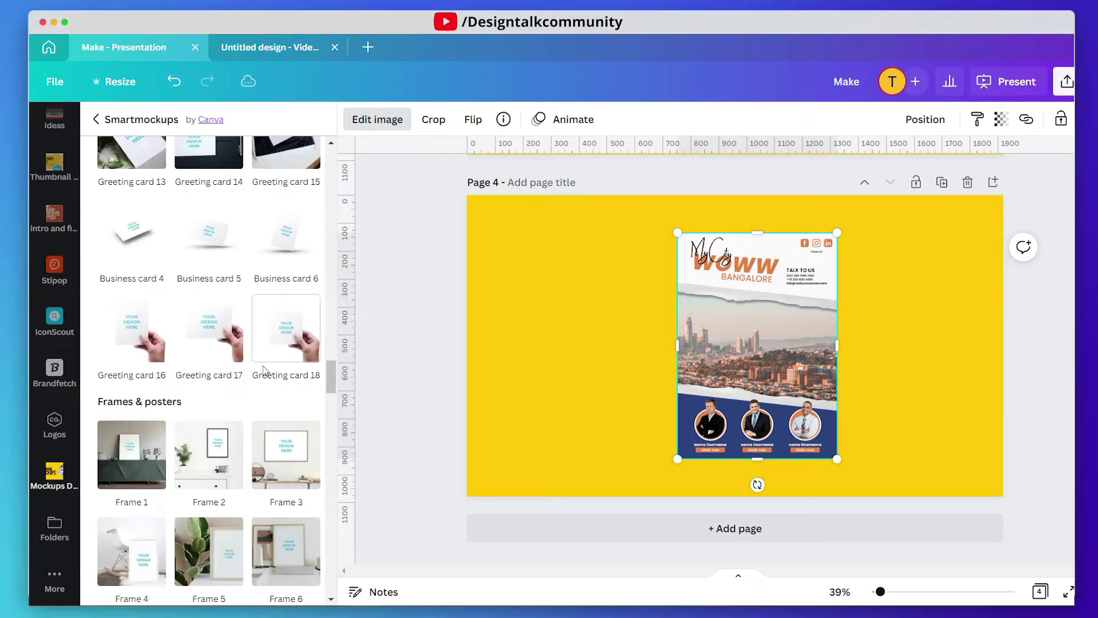
scroll(265, 370, down, 9)
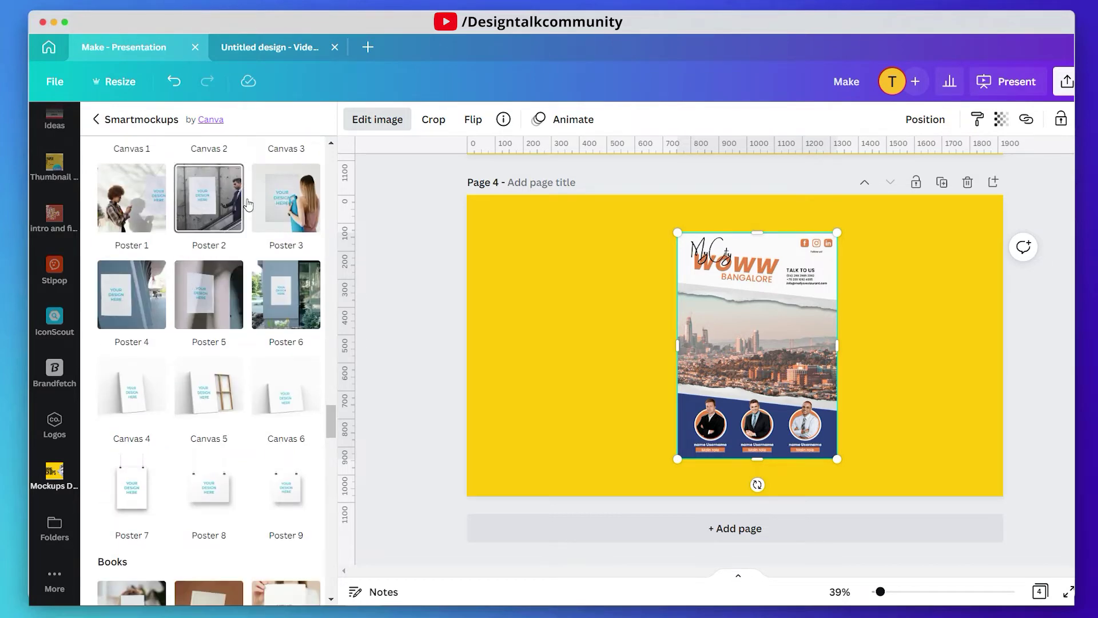
click(148, 209)
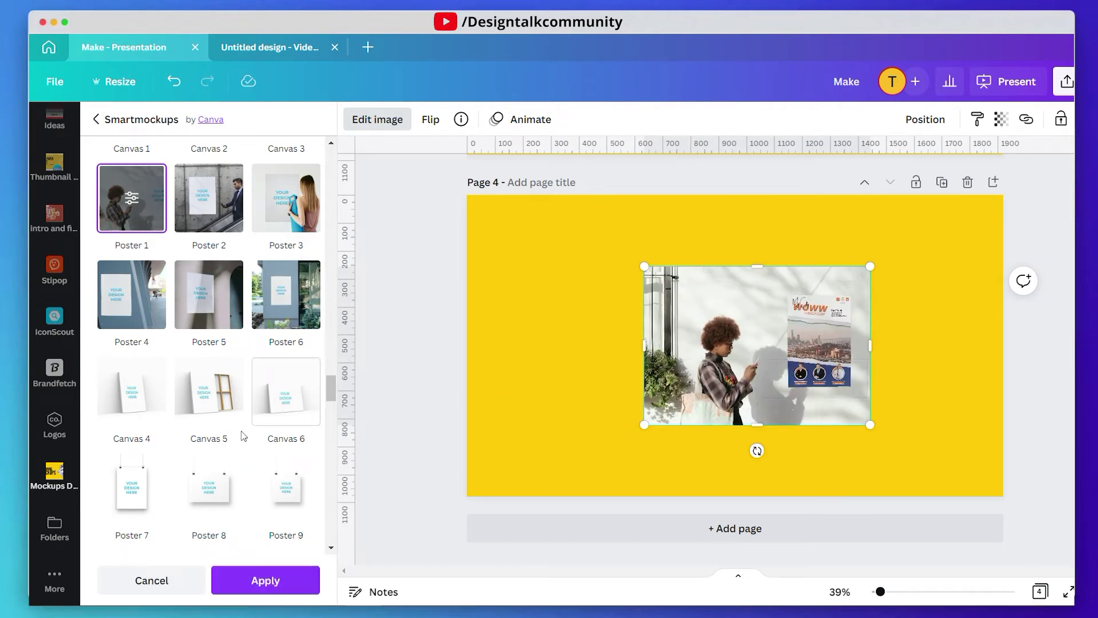
Change the poster's mockup to Poster 4 and apply it.
scroll(189, 421, down, 3)
mouse_move(130, 356)
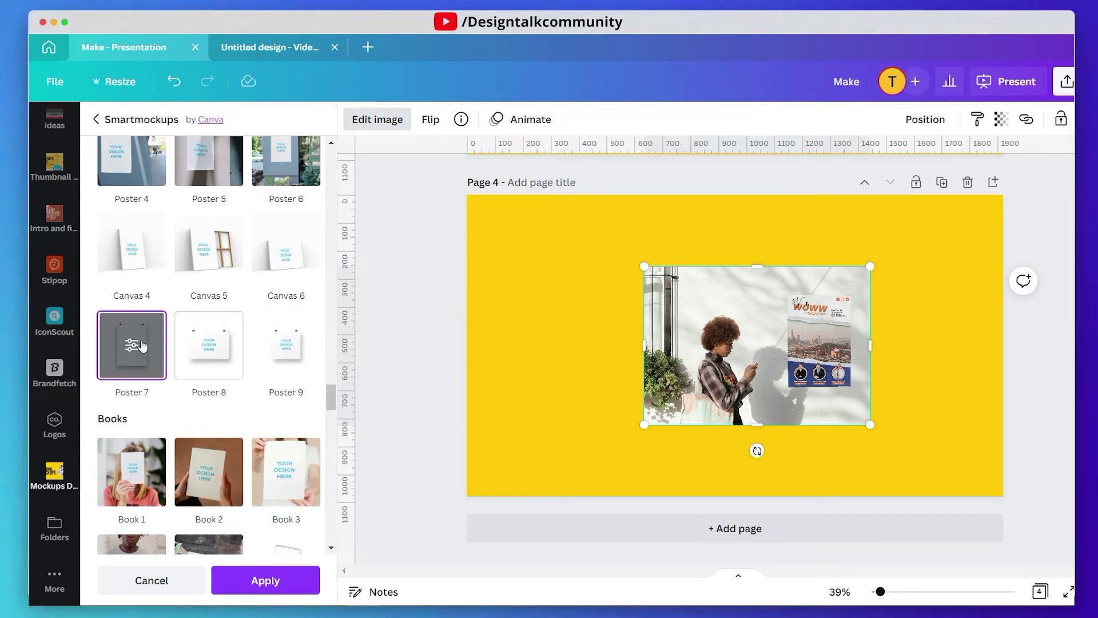
scroll(133, 343, up, 1)
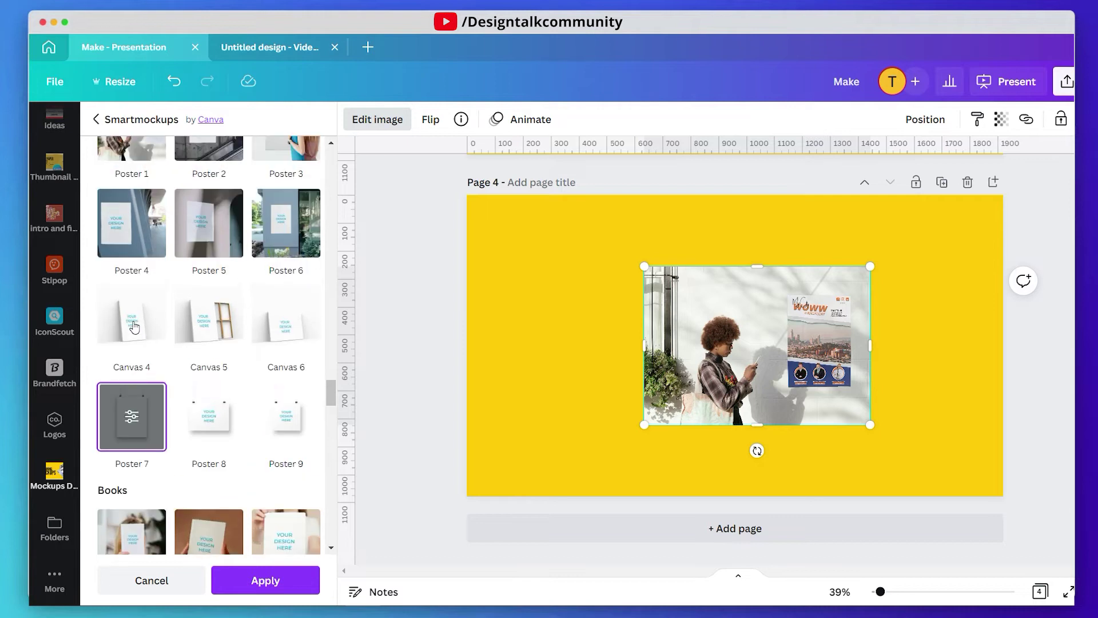
click(134, 232)
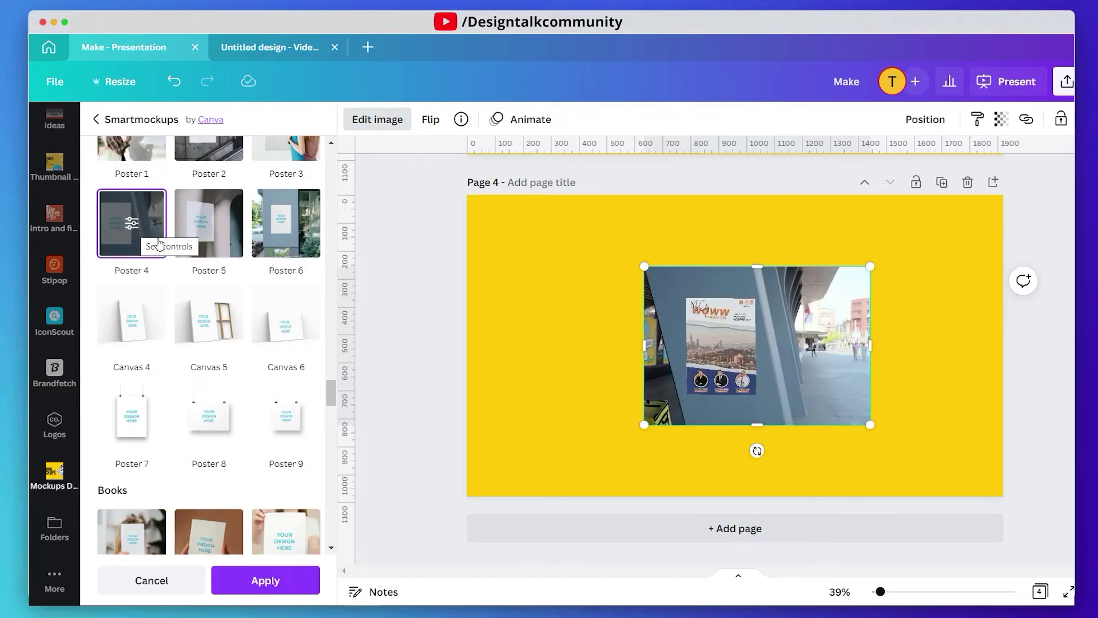
click(245, 581)
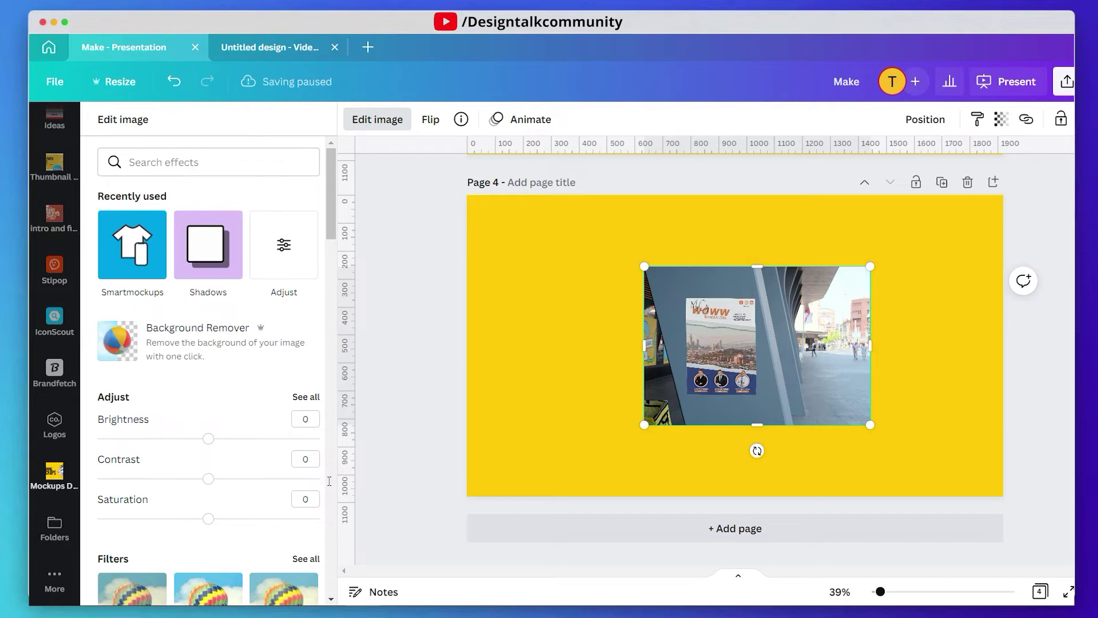
Leave image editing, centre the poster mockup on page 4 and deselect it.
click(403, 313)
drag(666, 321, 684, 350)
click(914, 372)
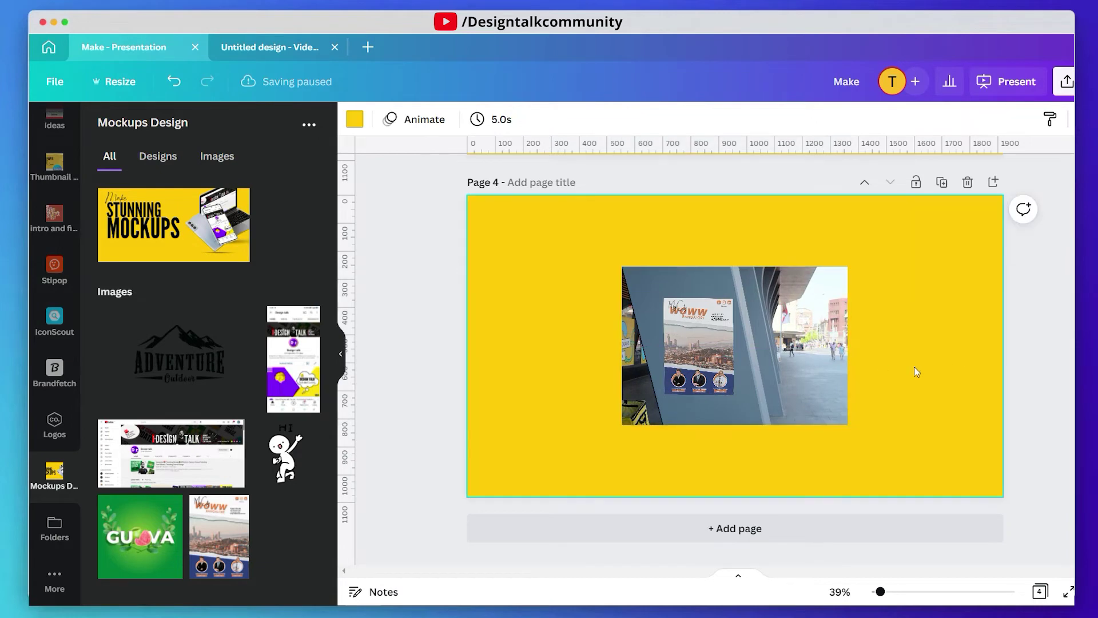
Add pages 5 and 6 and place the desktop YouTube channel screenshot at the centre of page 6.
scroll(914, 372, up, 4)
scroll(916, 372, down, 3)
scroll(858, 458, down, 2)
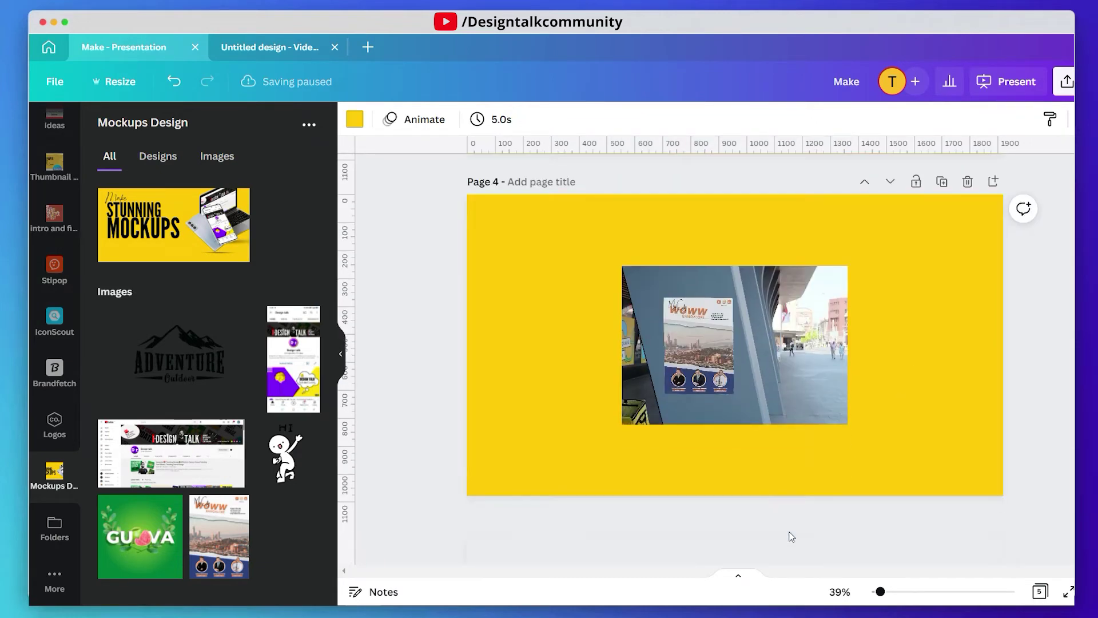
click(789, 527)
click(743, 526)
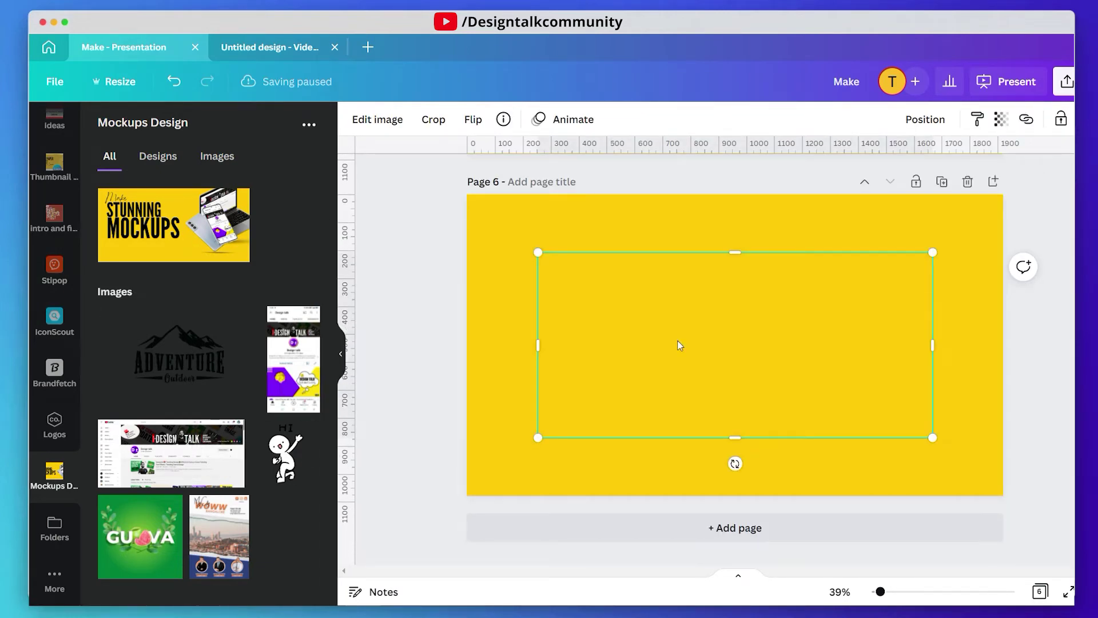
Put the desktop channel screenshot on page 6 into the Laptop 5 mockup from Smartmockups.
click(378, 120)
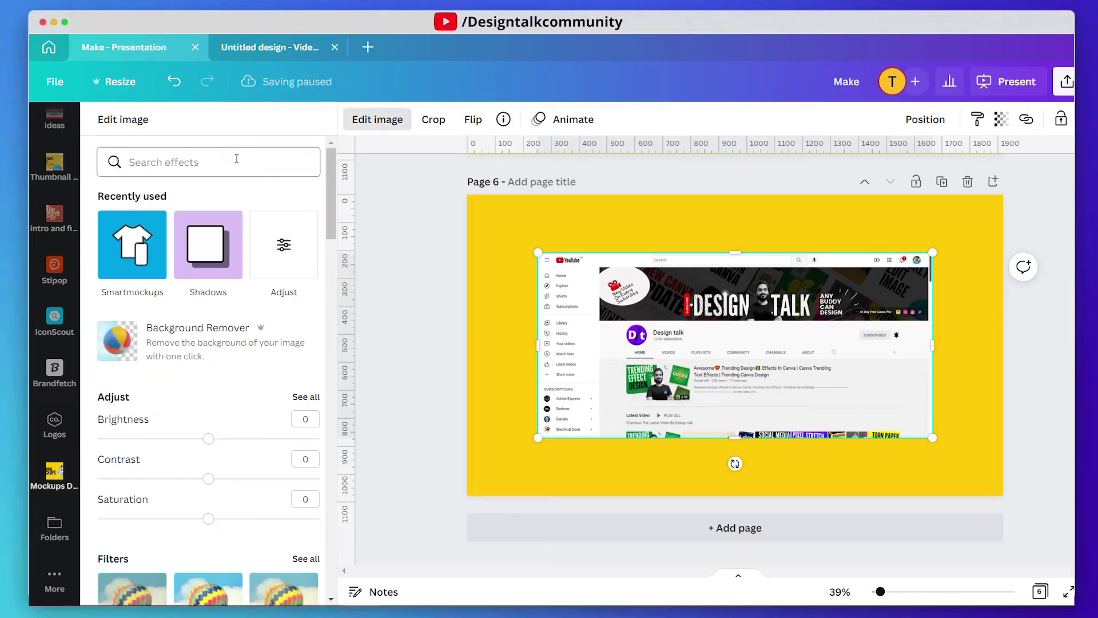
click(142, 245)
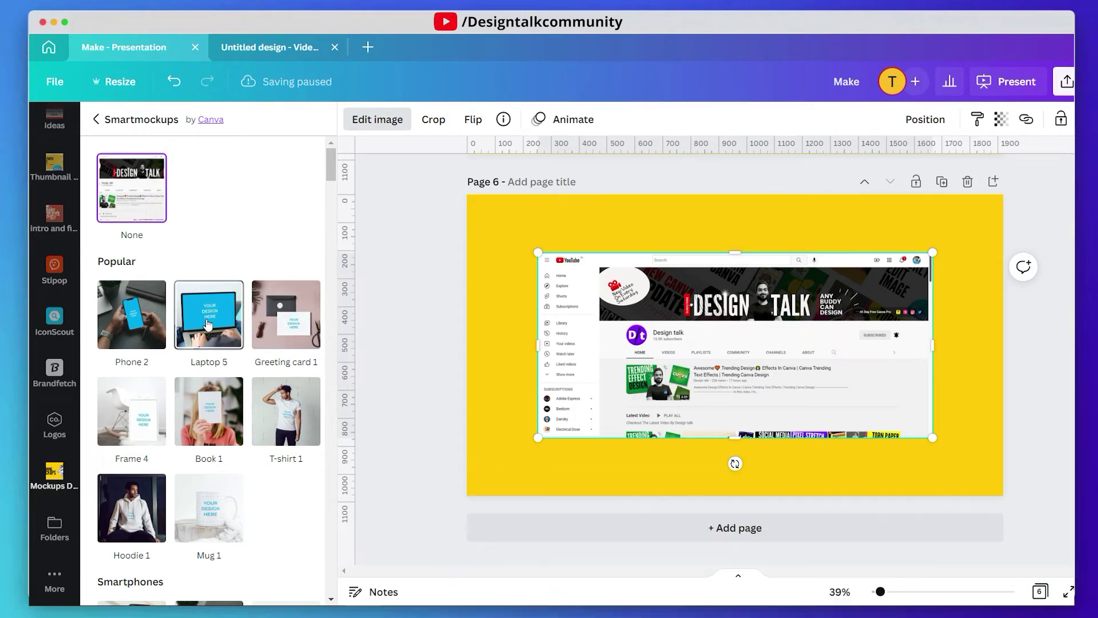
click(207, 325)
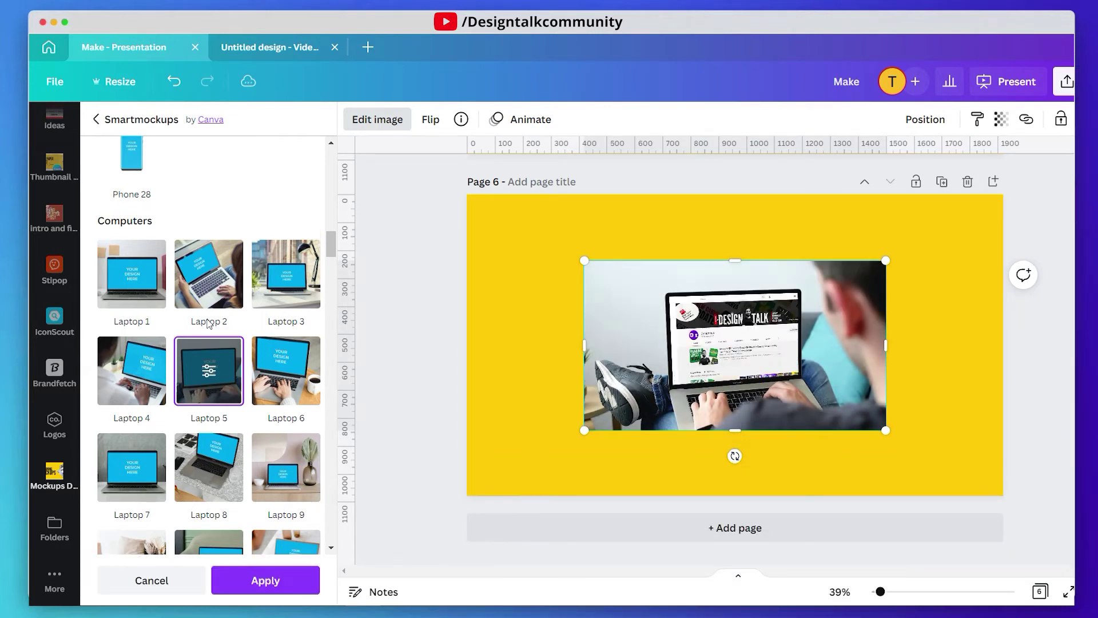
Set the laptop mockup's crop to Custom with horizontal position 70 and size 99, and apply it.
click(217, 368)
click(197, 205)
click(181, 255)
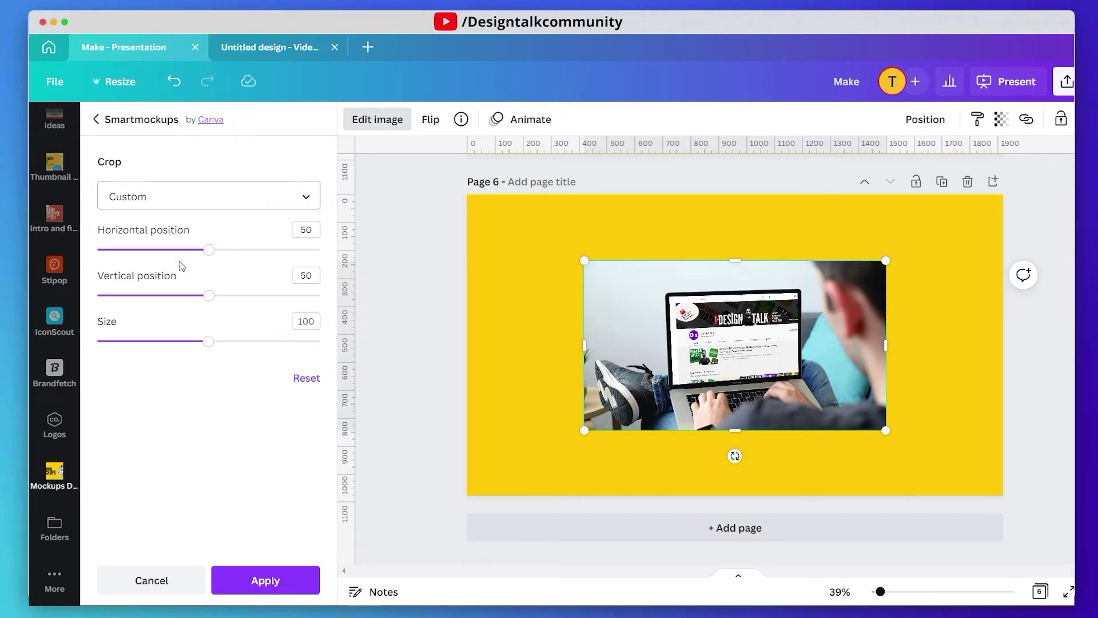
drag(199, 257, 255, 258)
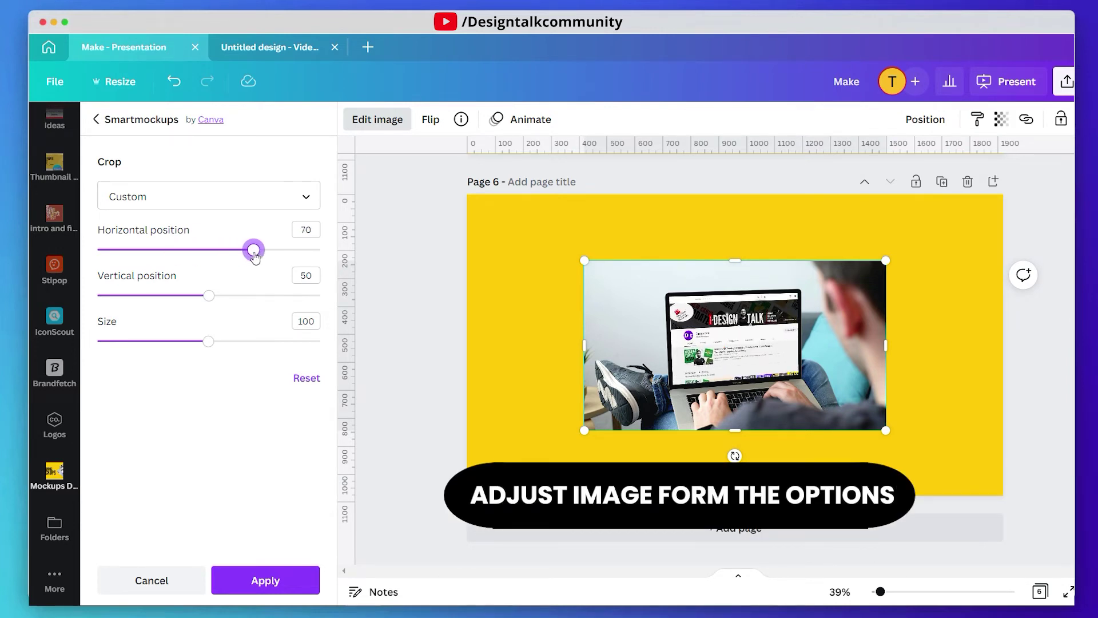
mouse_move(208, 341)
mouse_down()
mouse_move(257, 341)
mouse_move(207, 342)
mouse_up()
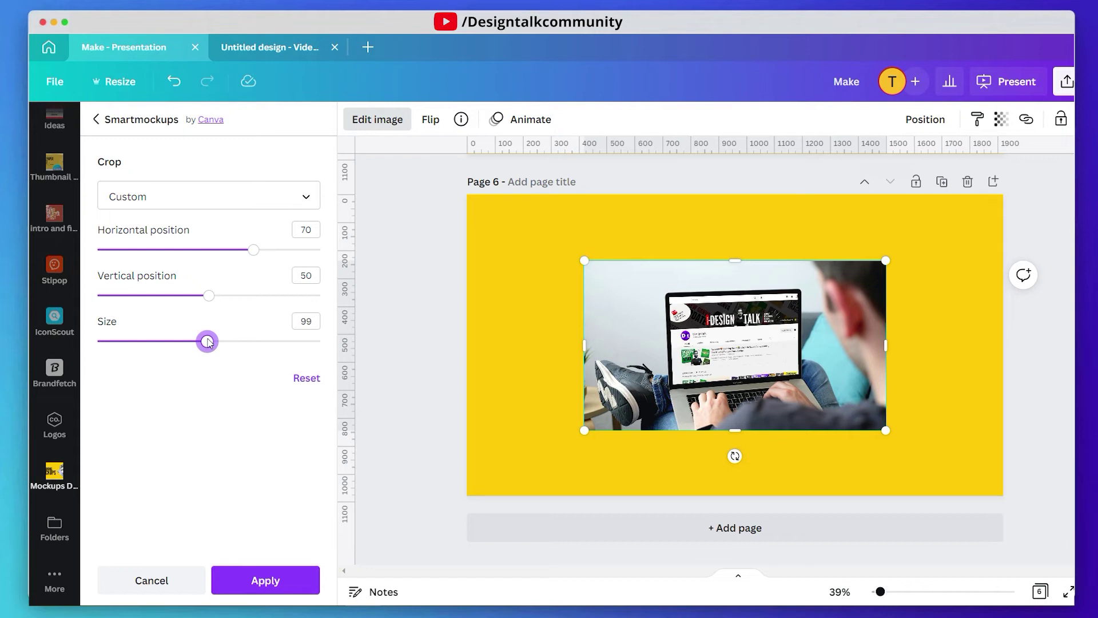
click(265, 580)
click(445, 405)
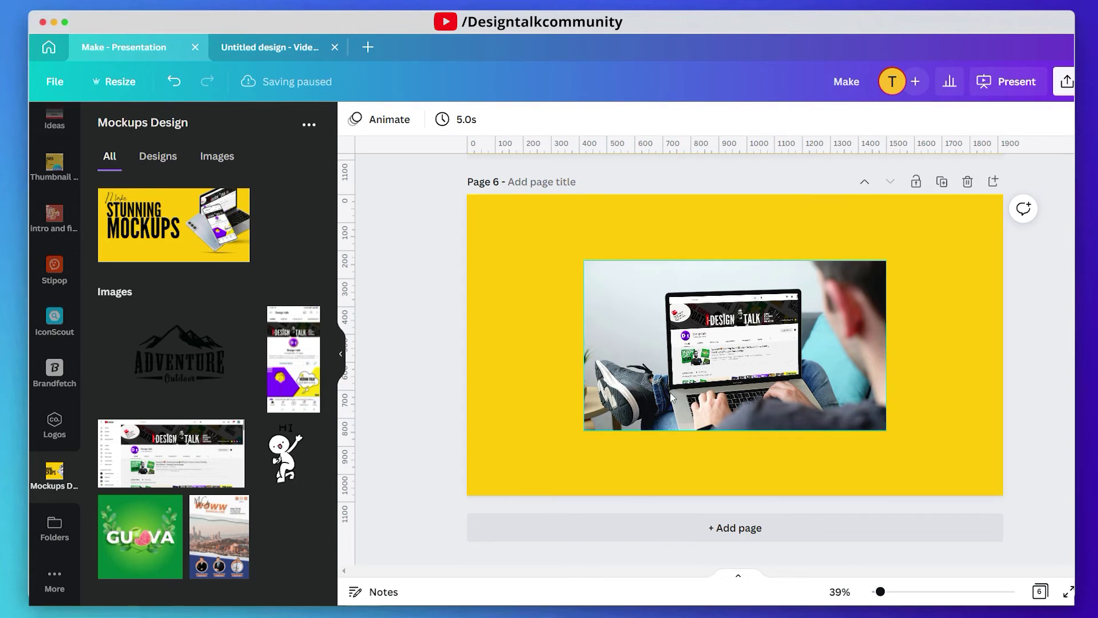
Enlarge the laptop mockup on page 6 until it fills the whole page, and deselect it.
click(944, 388)
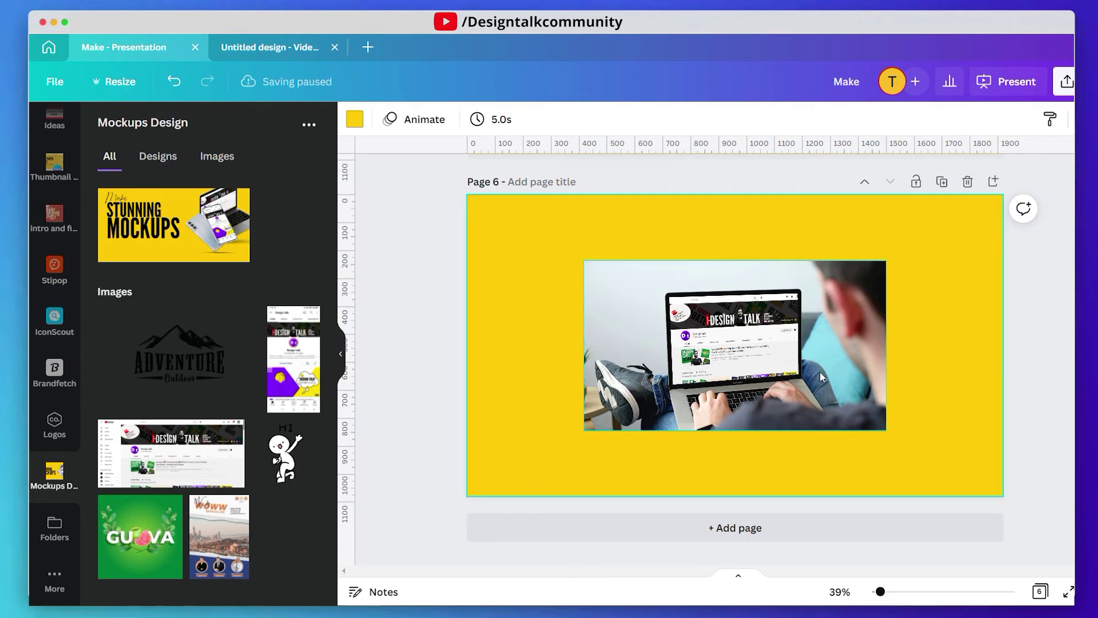
click(821, 376)
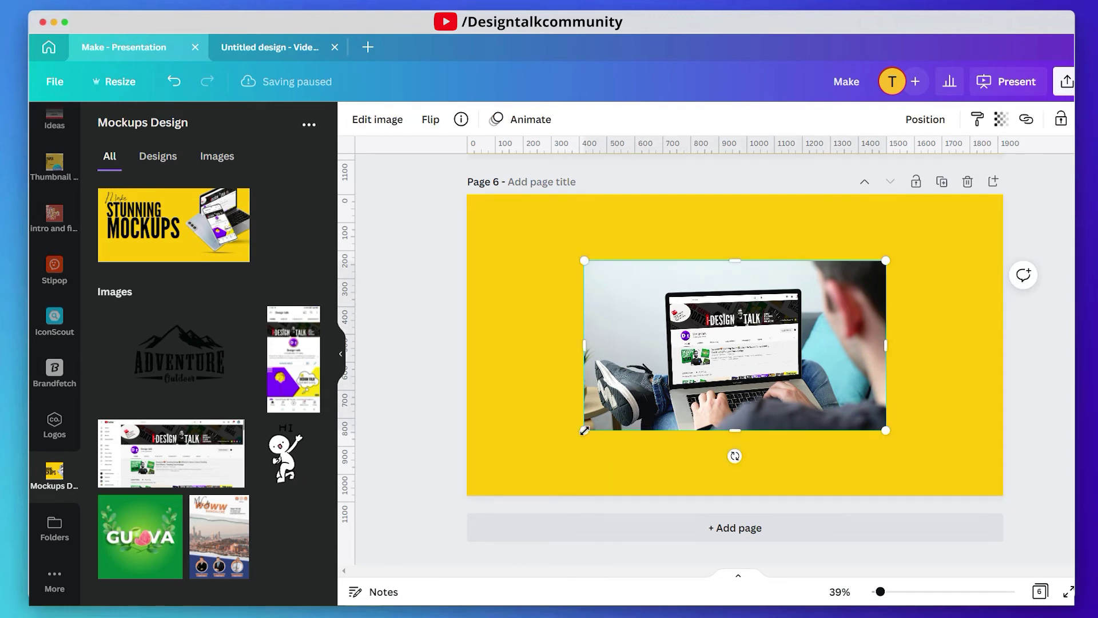
drag(584, 430, 521, 466)
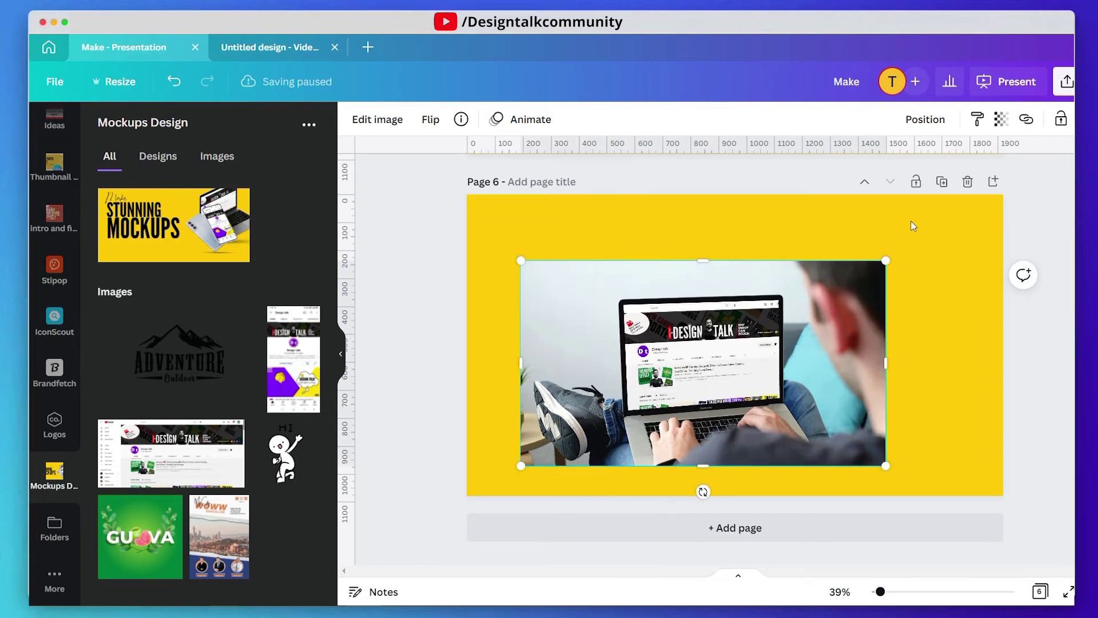
drag(901, 250, 1009, 201)
drag(523, 468, 451, 466)
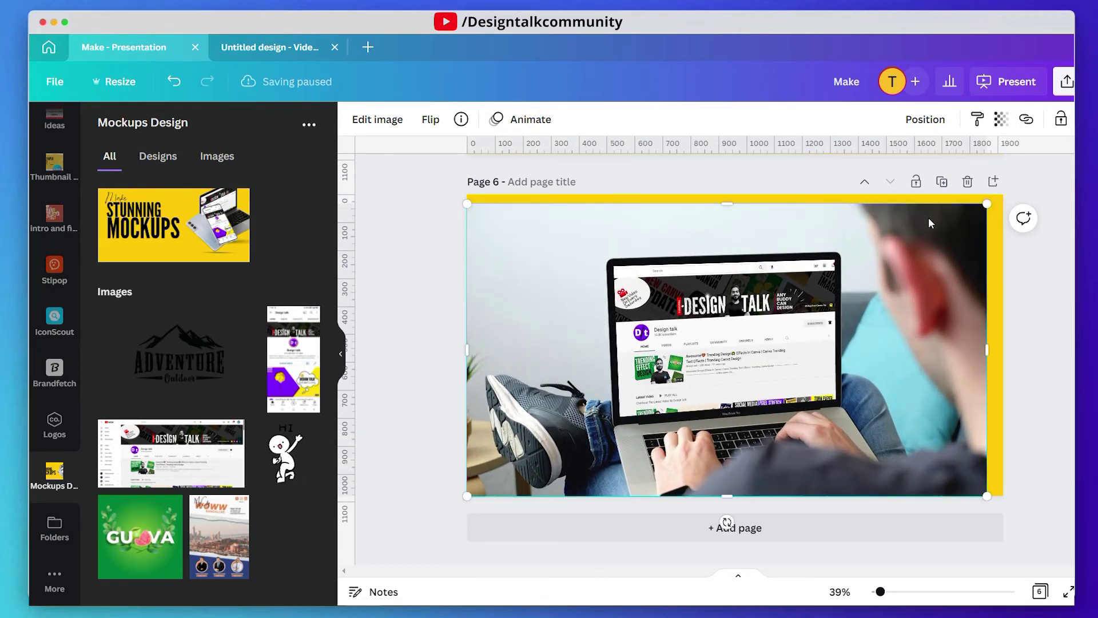
drag(987, 206, 1005, 194)
click(1050, 295)
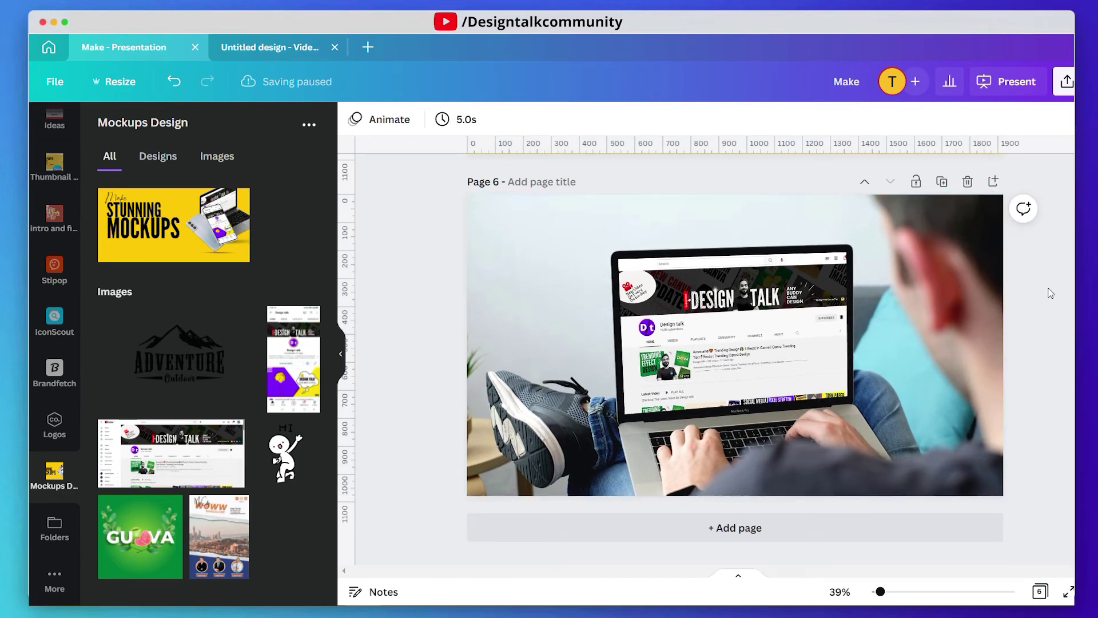
Enlarge the poster mockup on page 4 until it covers the full page, and deselect it.
scroll(1050, 297, up, 4)
click(760, 220)
scroll(743, 343, up, 10)
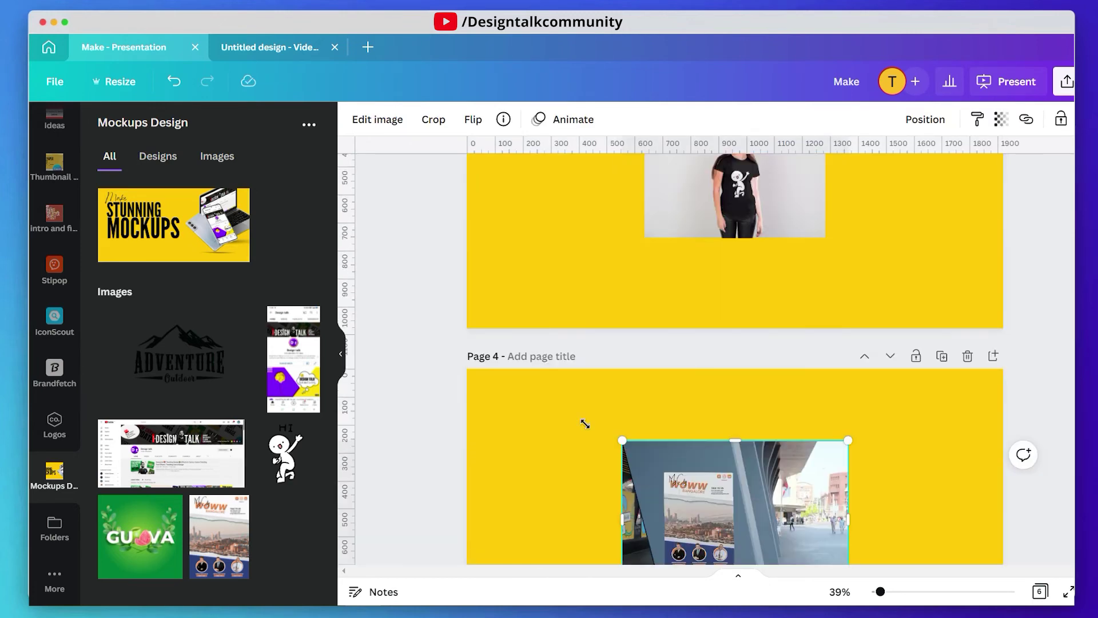
drag(620, 440, 457, 383)
scroll(858, 452, down, 3)
drag(847, 449, 998, 575)
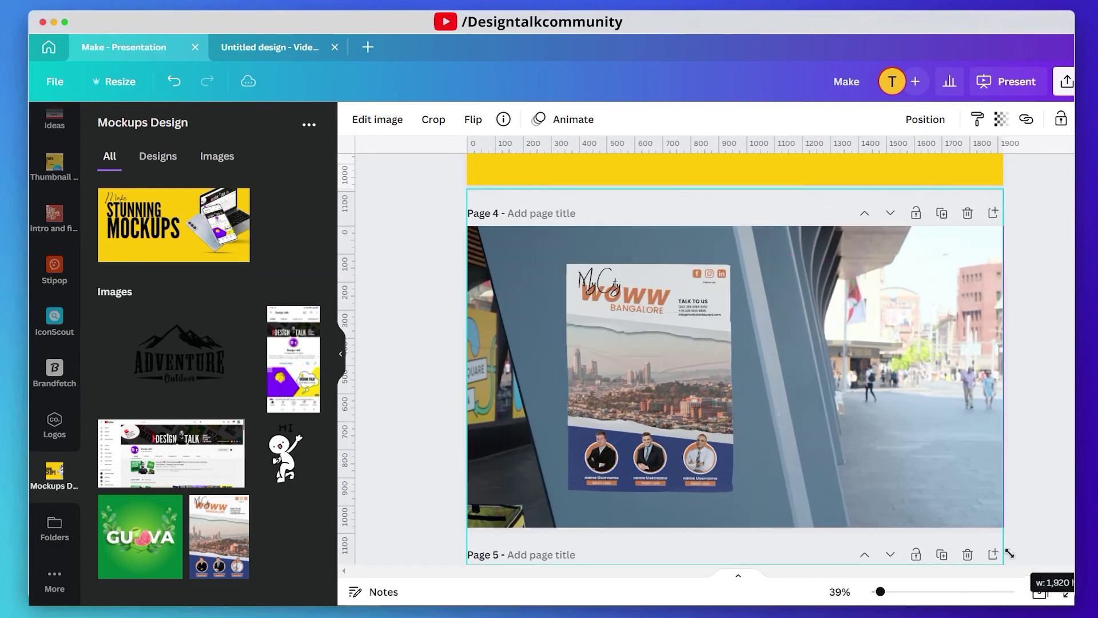
click(1022, 423)
Enlarge the T-shirt mockup on page 3 until it covers the full page.
scroll(1022, 423, up, 5)
click(723, 411)
drag(644, 453, 448, 530)
drag(826, 331, 1024, 252)
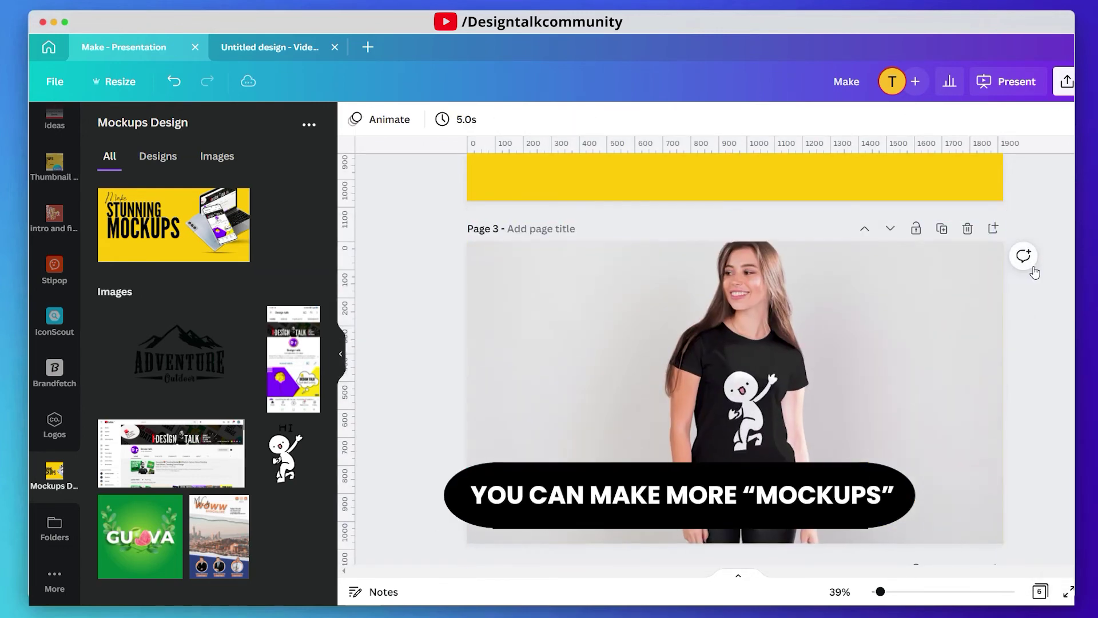
click(1024, 254)
Enlarge the phone mockup on page 2 to nearly the page height and shift it toward the page's left side.
scroll(772, 393, up, 5)
click(771, 392)
scroll(771, 392, down, 2)
drag(627, 429, 559, 487)
drag(837, 245, 884, 208)
drag(812, 275, 732, 275)
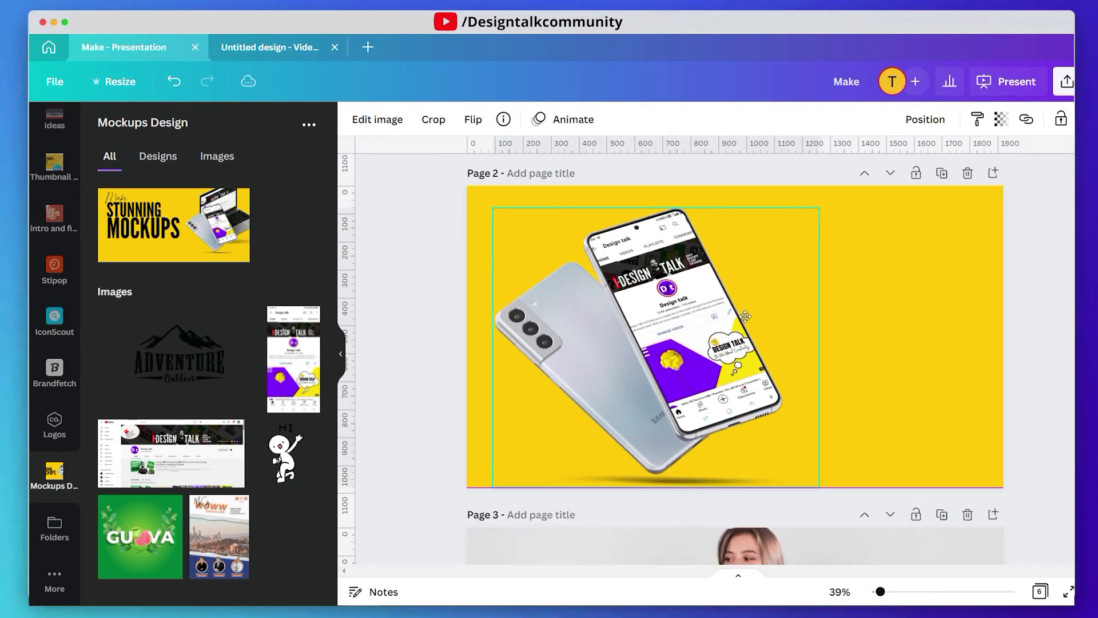
click(881, 289)
Start a search of the Canva elements with the term "subs".
scroll(40, 297, up, 5)
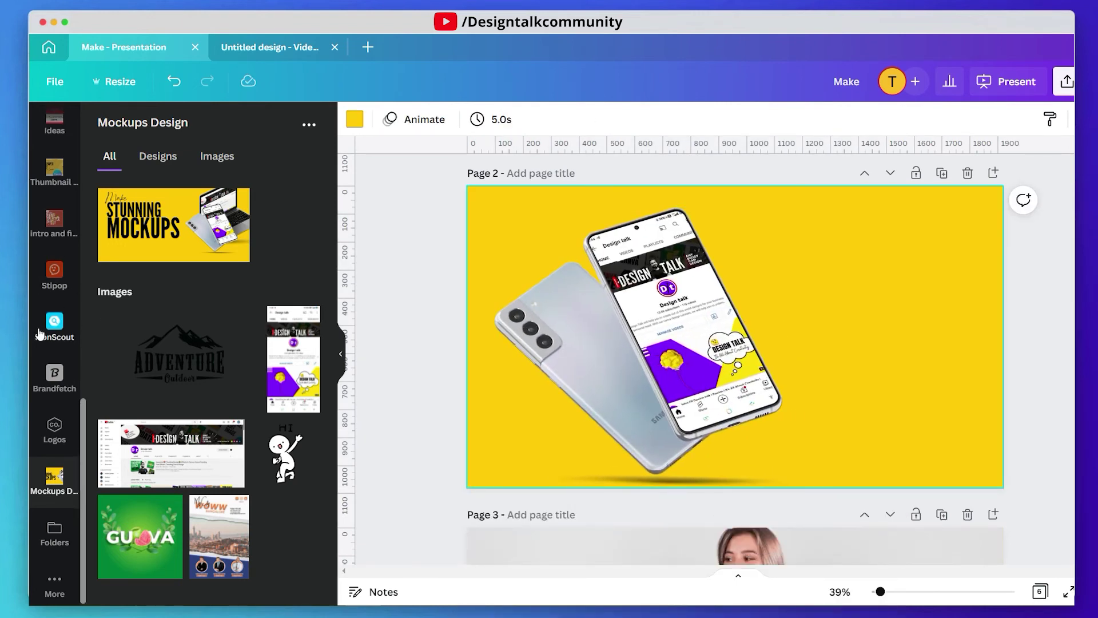
scroll(40, 257, up, 6)
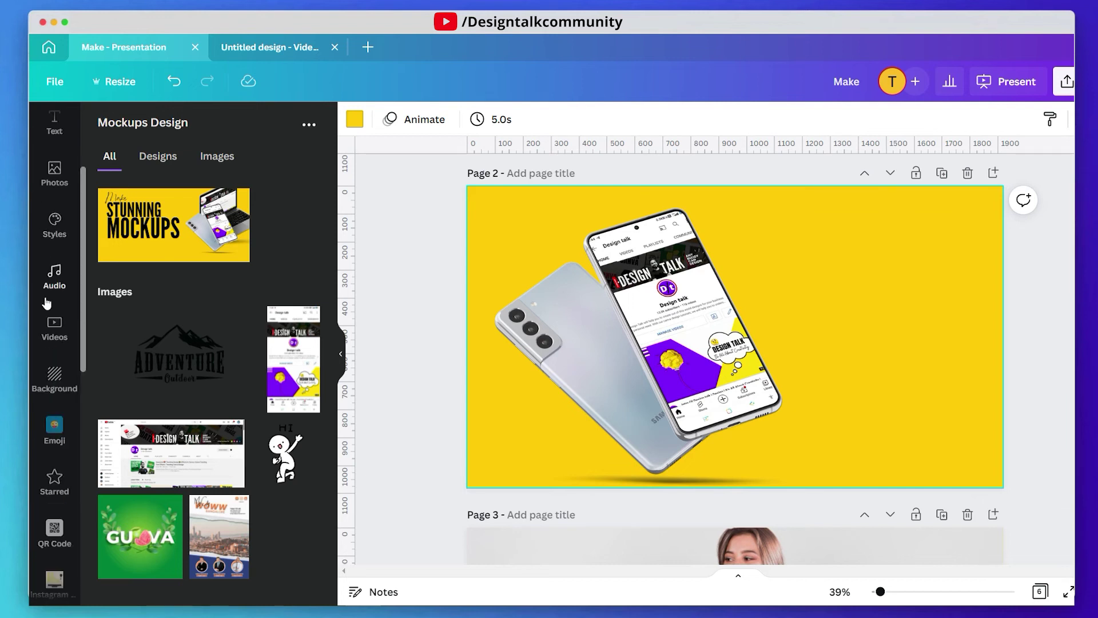
scroll(47, 302, up, 3)
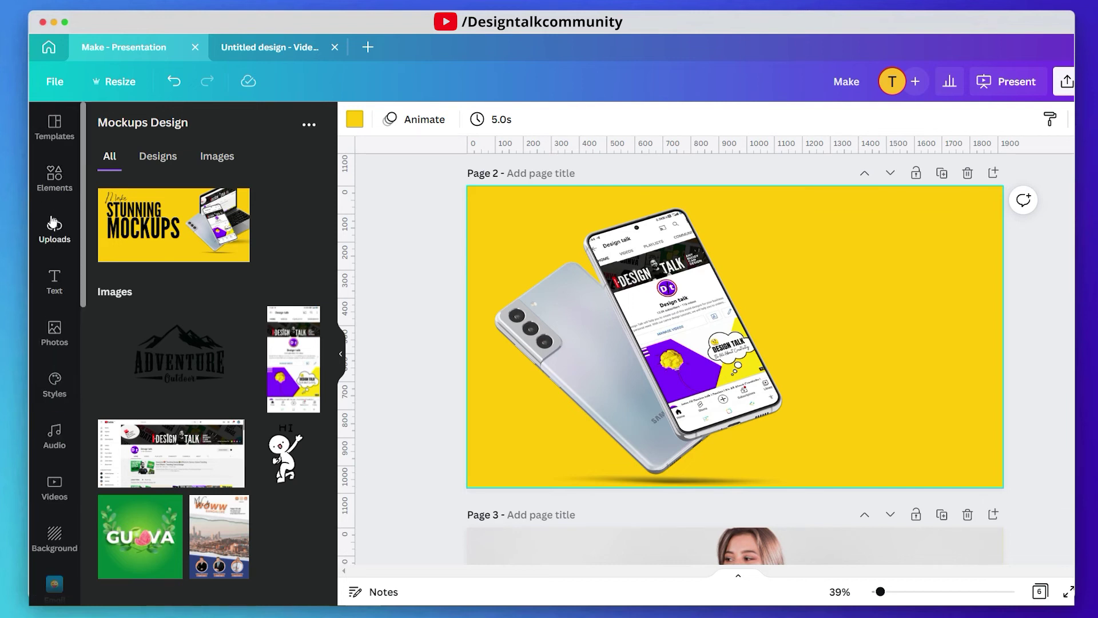
click(54, 284)
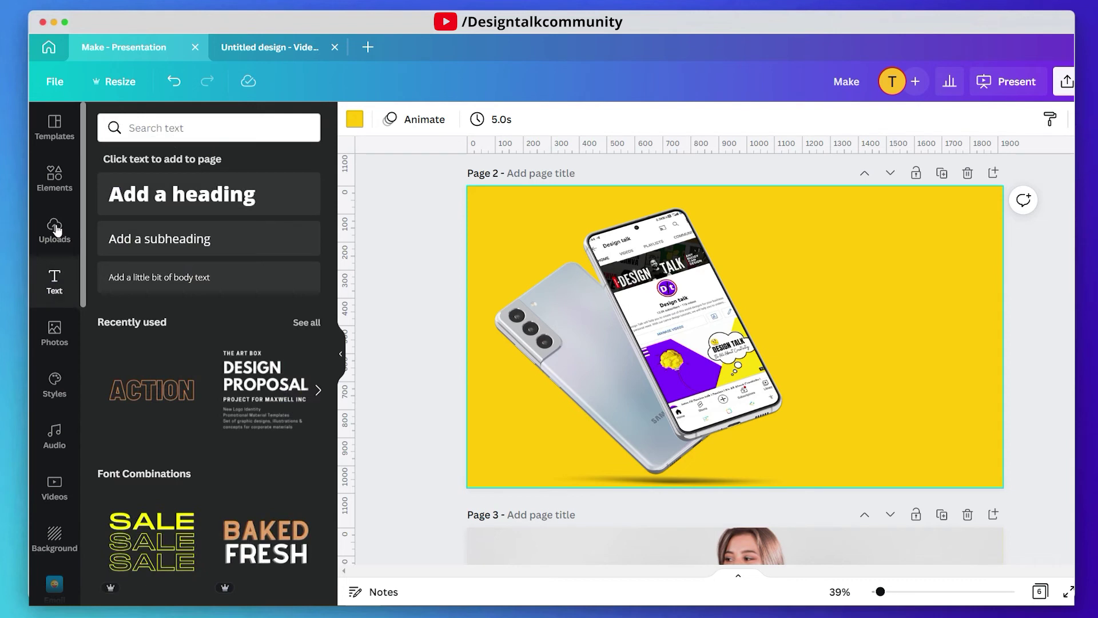
click(56, 180)
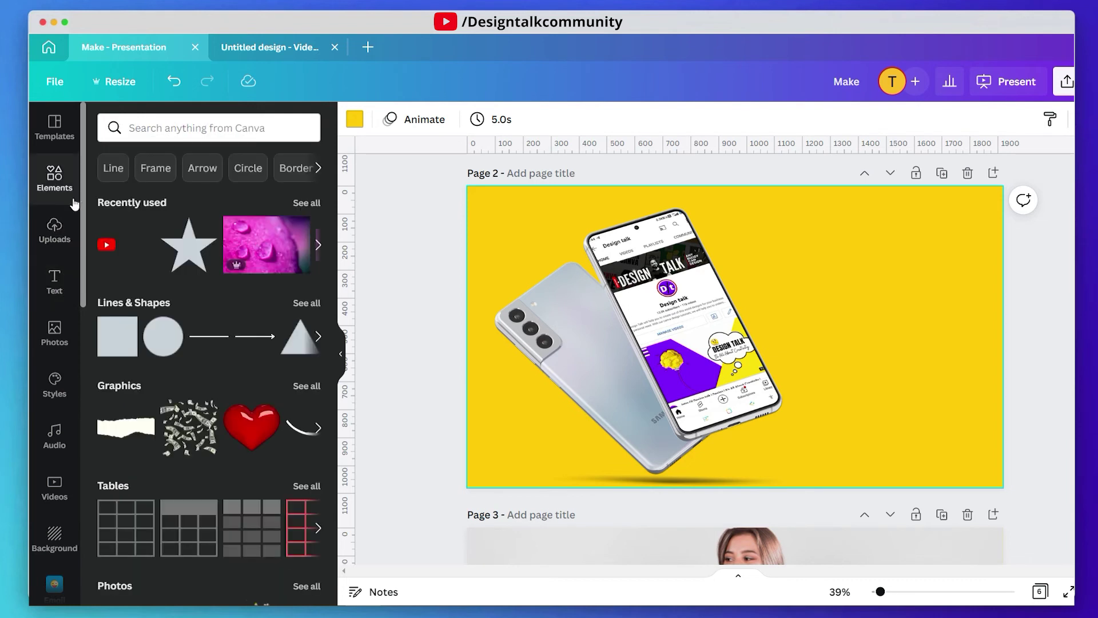
click(235, 129)
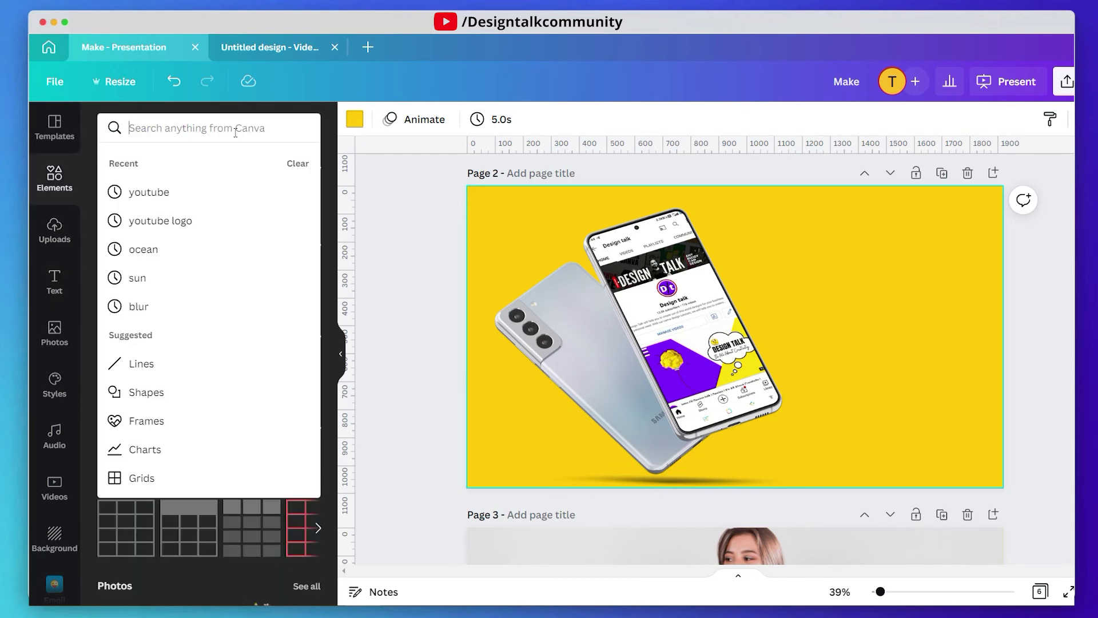
text(subs)
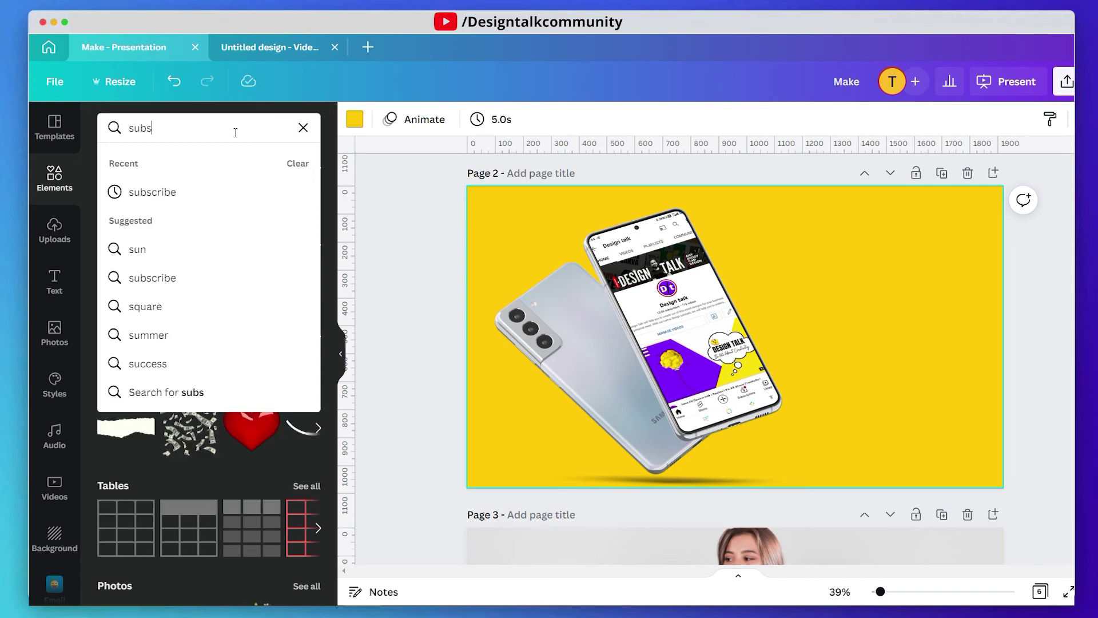